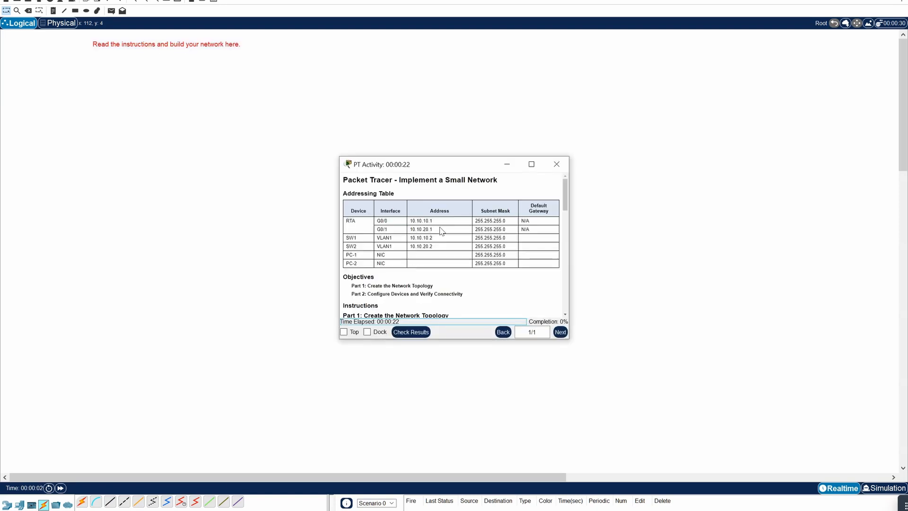
- Expand the PT Activity instructions window so it fills the right half of the screen
double_click(442, 168)
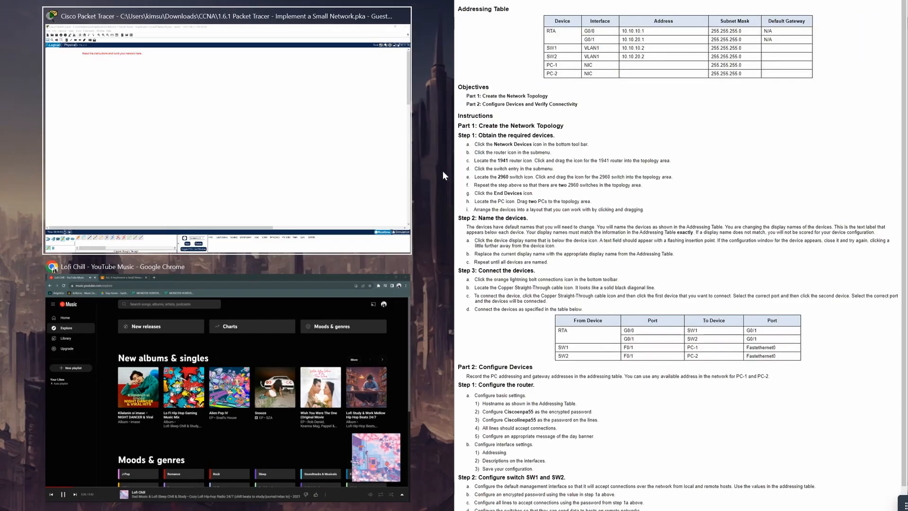
- Snap the Packet Tracer workspace to the left half and scroll the instructions to the Addressing Table
left_click(318, 233)
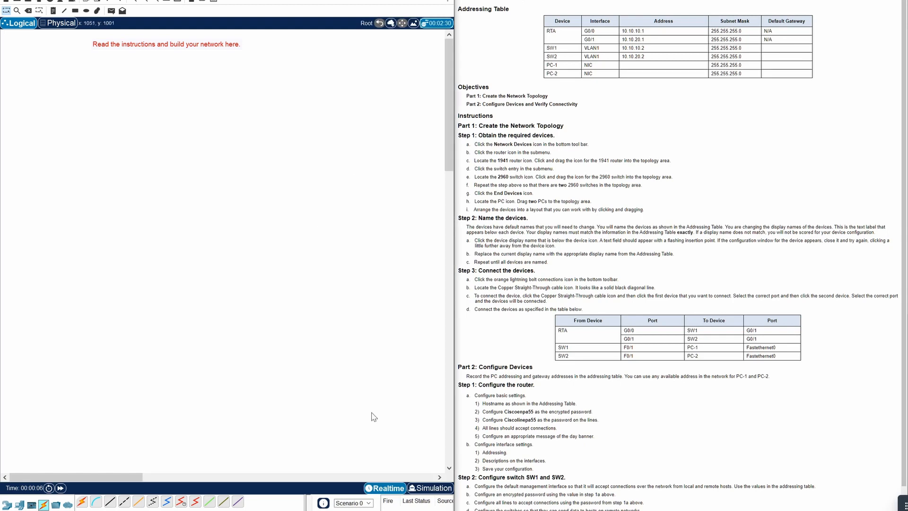
scroll(613, 287, "up", 5)
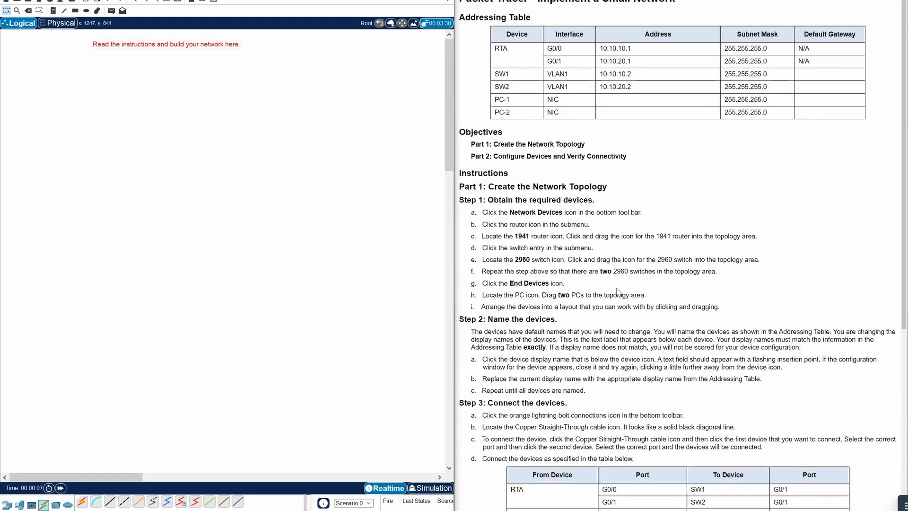
scroll(627, 291, "up", 3)
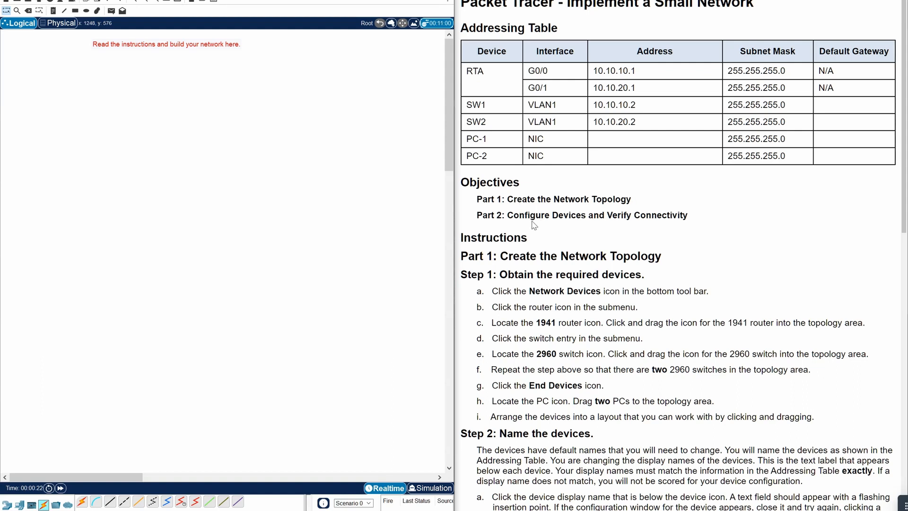
scroll(605, 251, "down", 3)
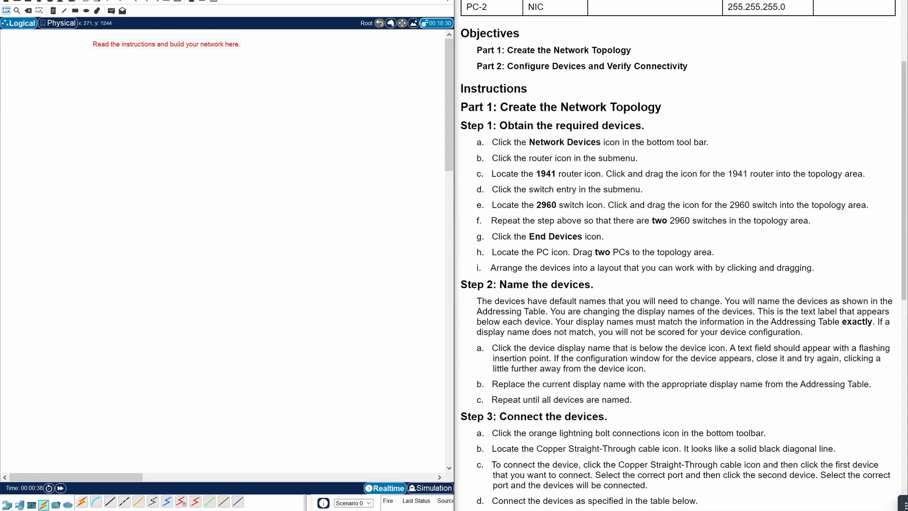
- Place a 1941 router at the top and two 2960 switches side by side below it
left_click(7, 504)
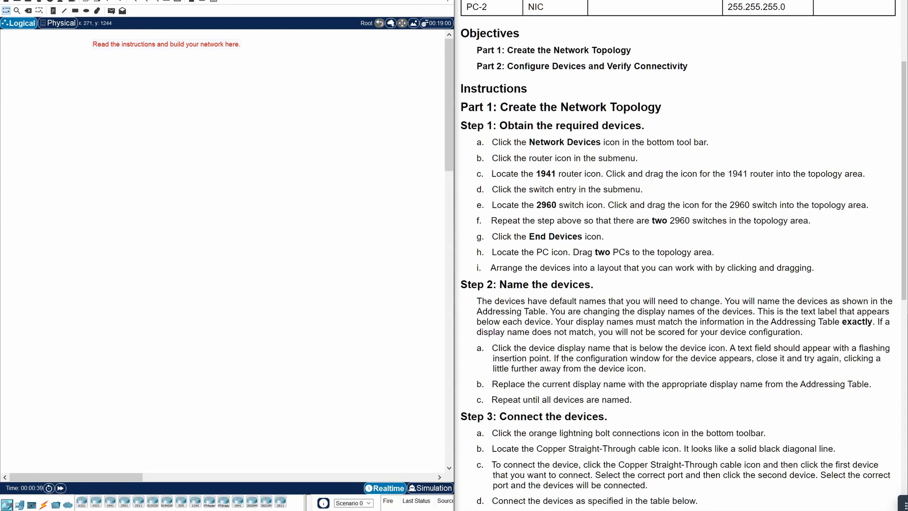
left_click(110, 502)
left_click(219, 166)
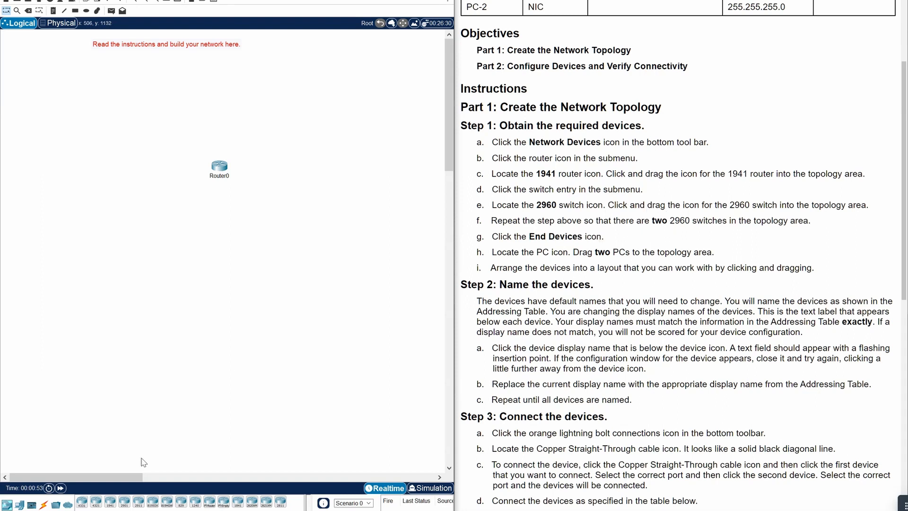
left_click(19, 510)
left_click(82, 503)
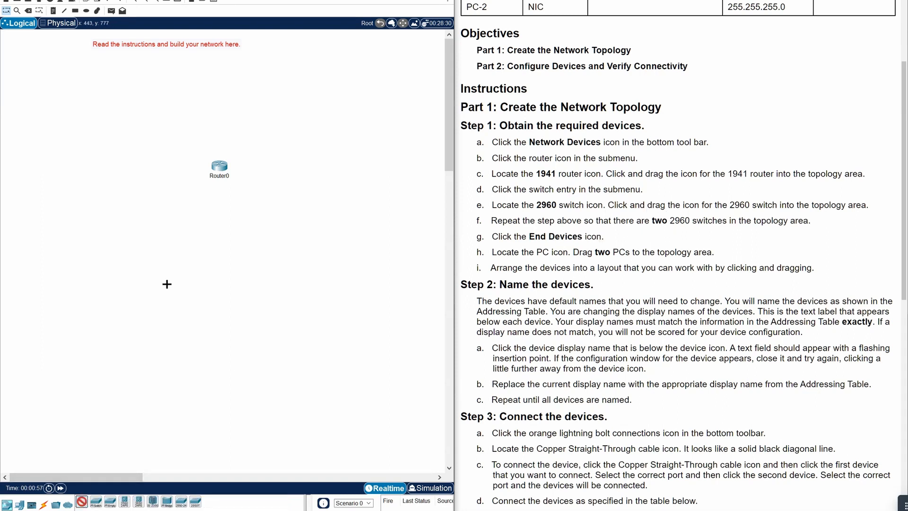
left_click(190, 244)
left_click(82, 503)
left_click(243, 245)
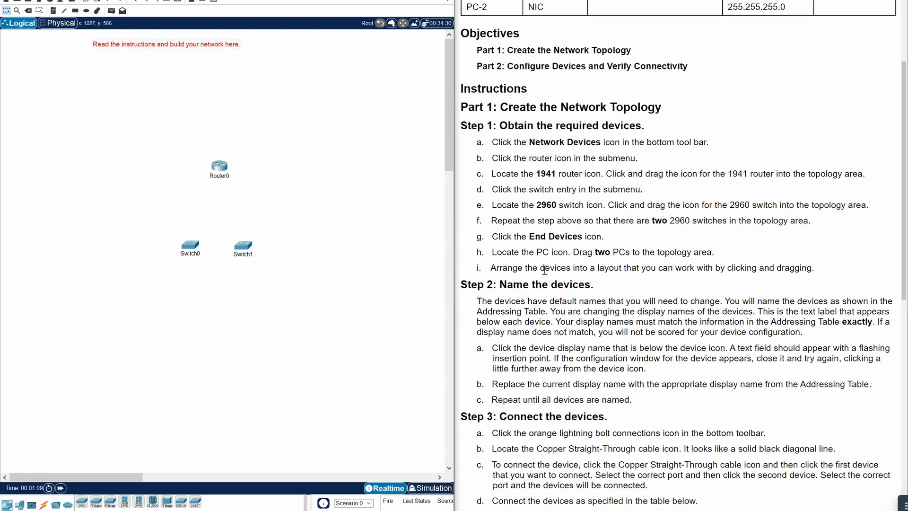
- Place two PCs below the switches and line them up neatly
left_click(19, 505)
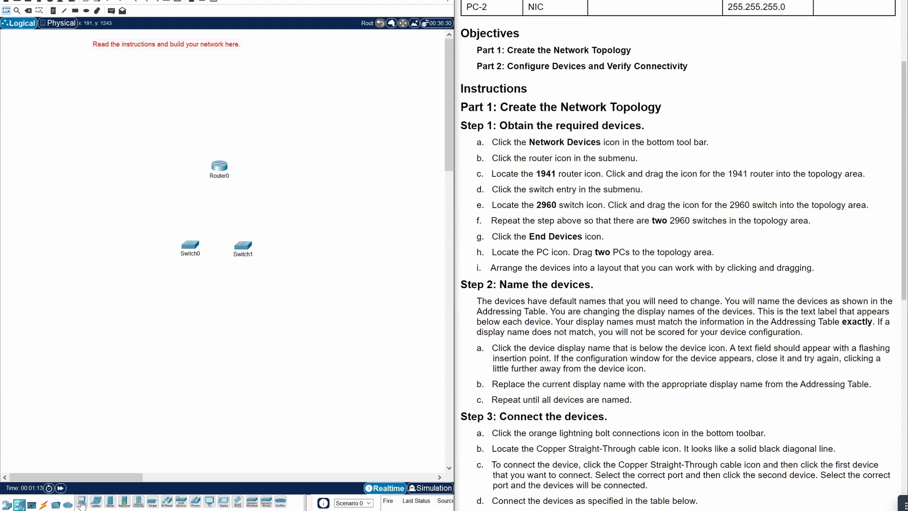
left_click(81, 502)
left_click(190, 311)
left_click(81, 502)
left_click(254, 315)
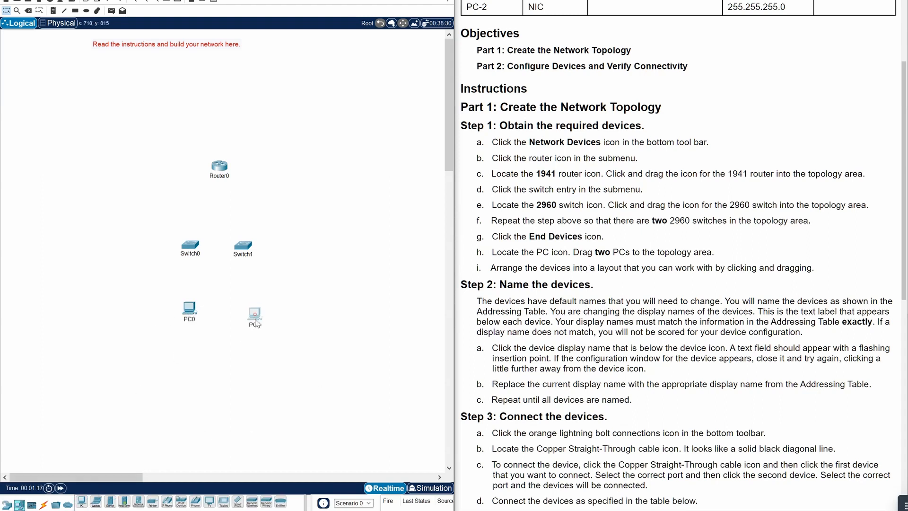
left_click_drag(189, 308, 181, 308)
left_click_drag(254, 313, 248, 307)
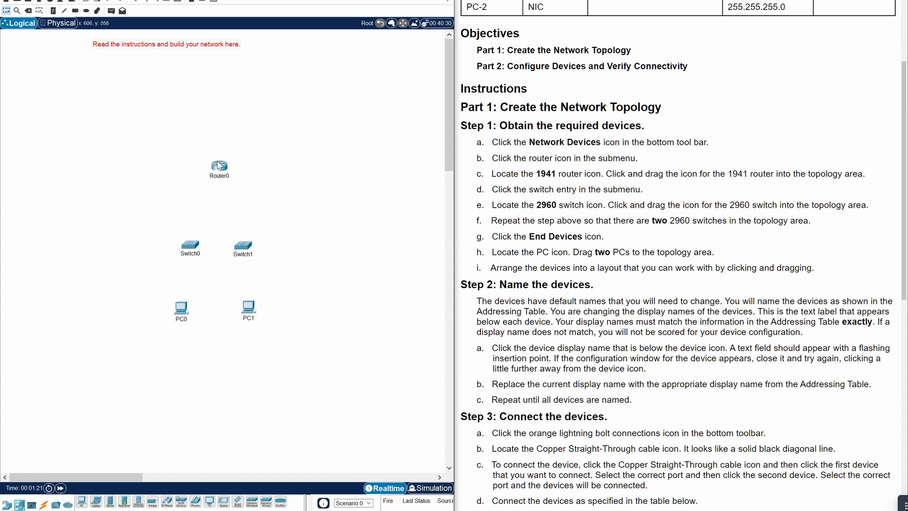
scroll(575, 286, "down", 3)
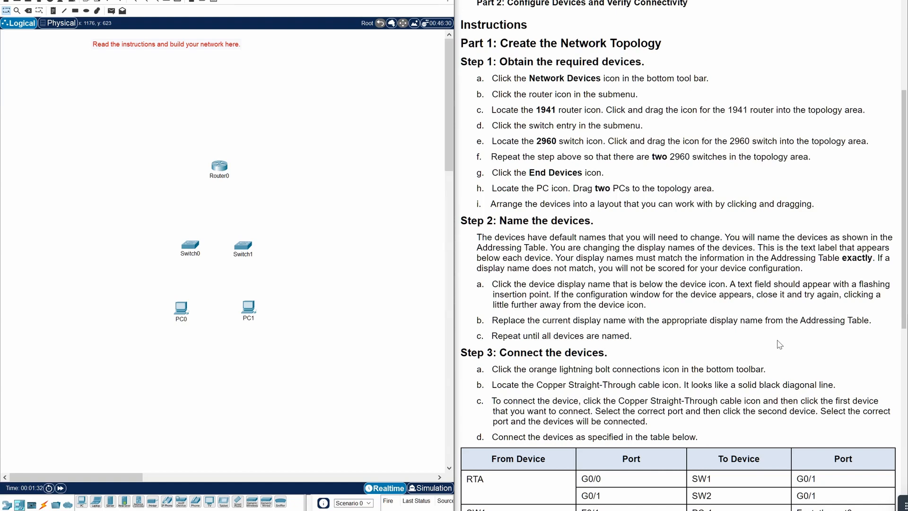
scroll(780, 344, "down", 1)
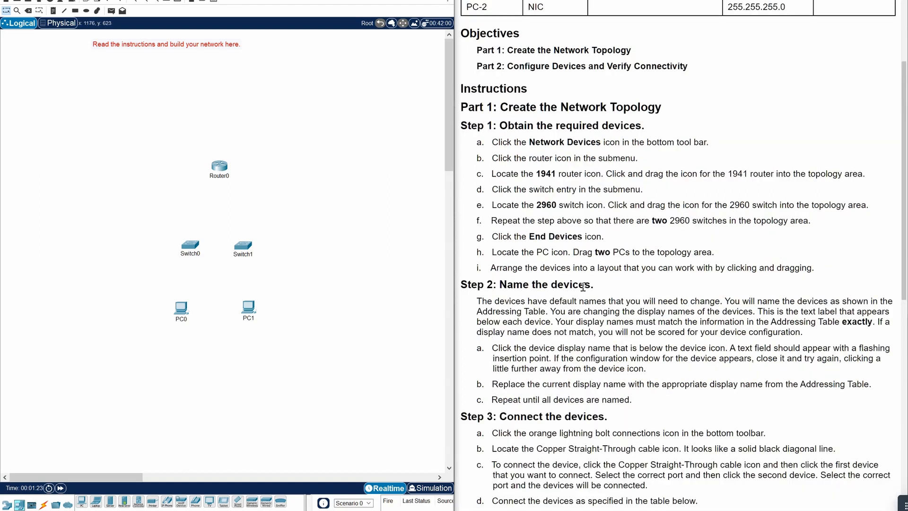
scroll(548, 331, "down", 3)
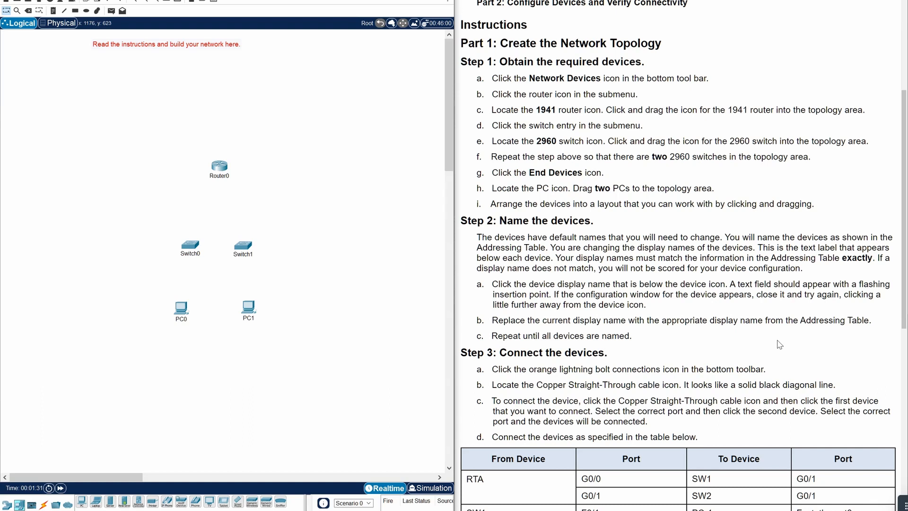
scroll(780, 345, "down", 1)
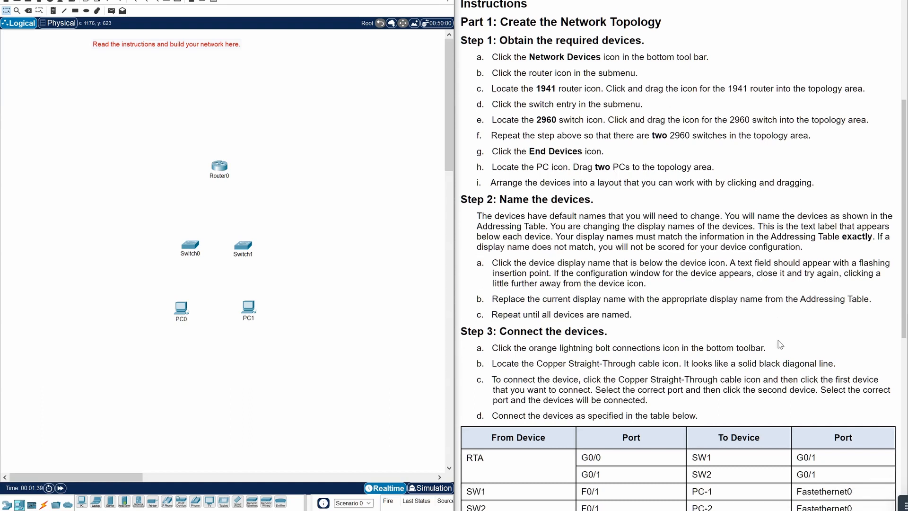
scroll(650, 337, "down", 1)
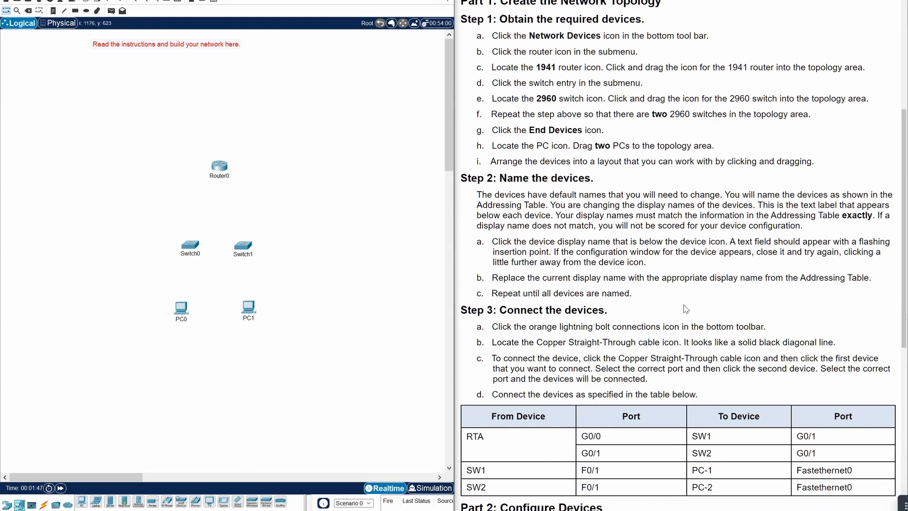
scroll(582, 208, "up", 12)
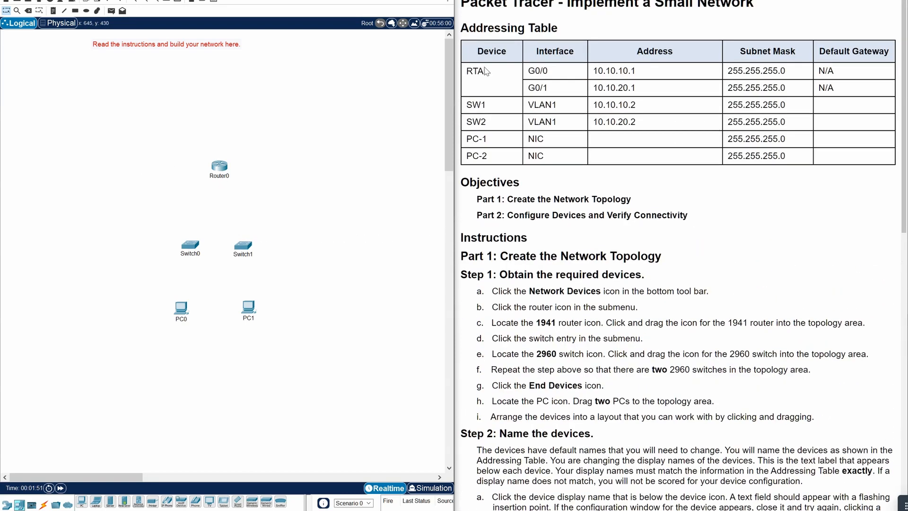
- Rename Router0 to RTA, Switch0 to SW1 and Switch1 to SW2
left_click(220, 175)
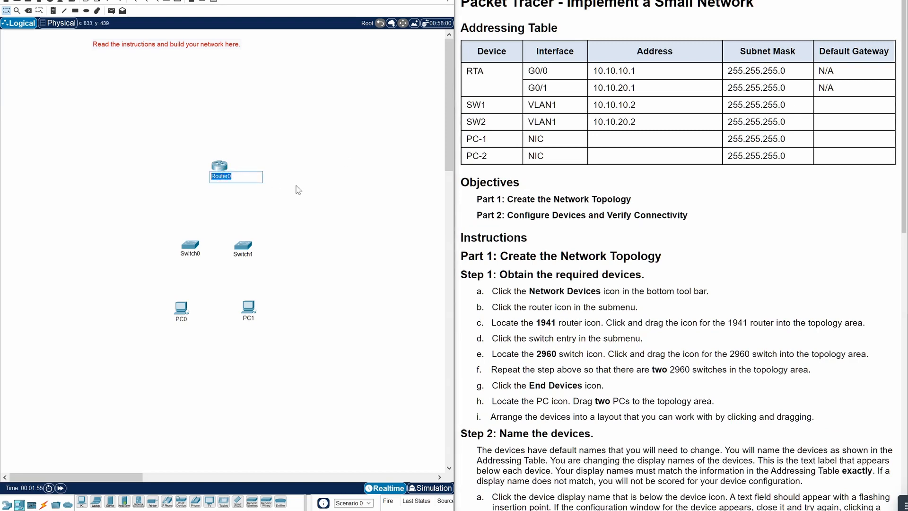
type("RTA")
left_click(298, 190)
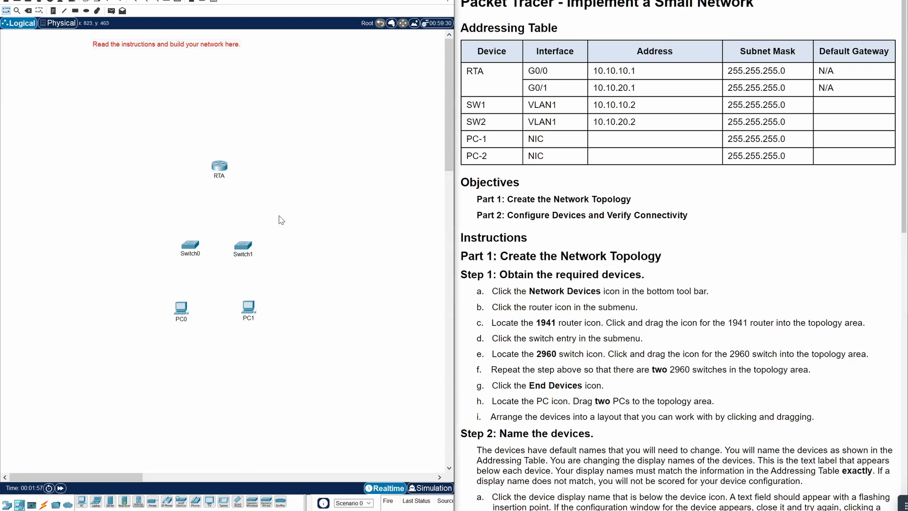
left_click(191, 256)
type("SW1")
left_click(242, 271)
left_click(243, 254)
type("SW2")
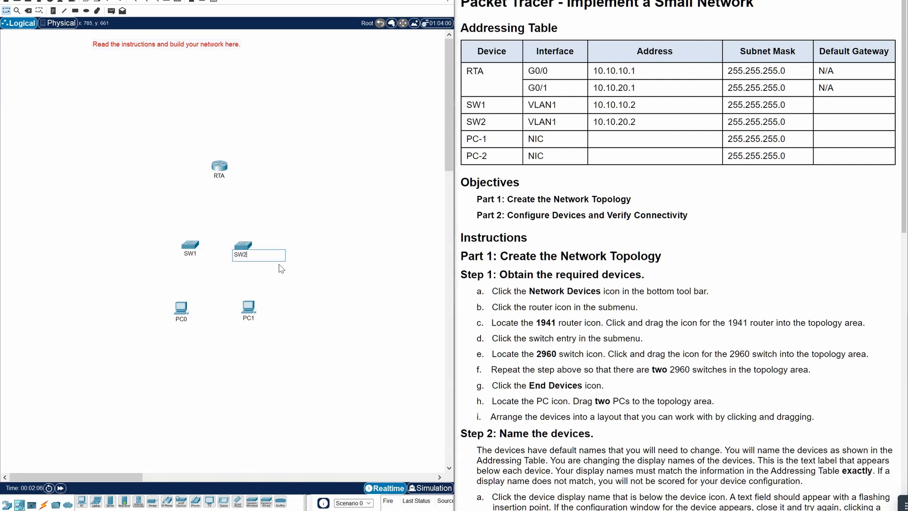
left_click(281, 269)
- Rename PC0 to PC-1 and PC1 to PC-2
left_click(181, 318)
type("PC")
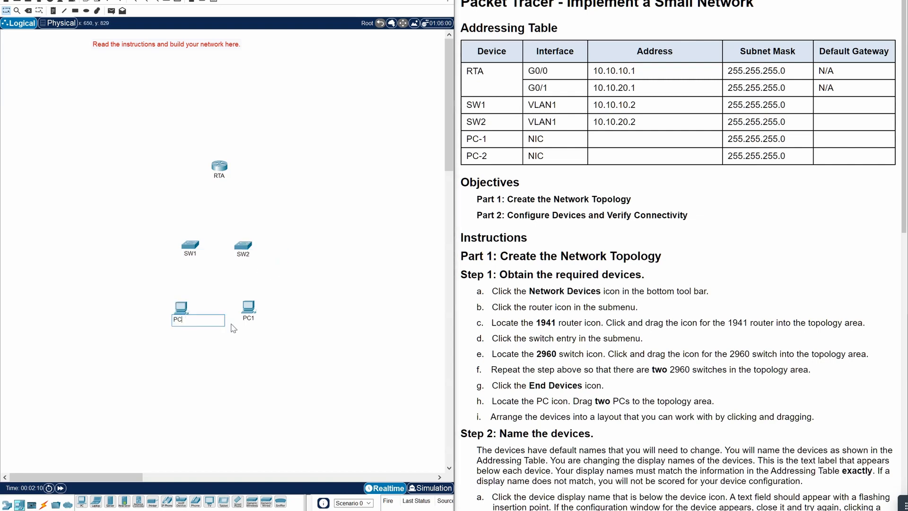
type("-1")
left_click(234, 328)
left_click(248, 318)
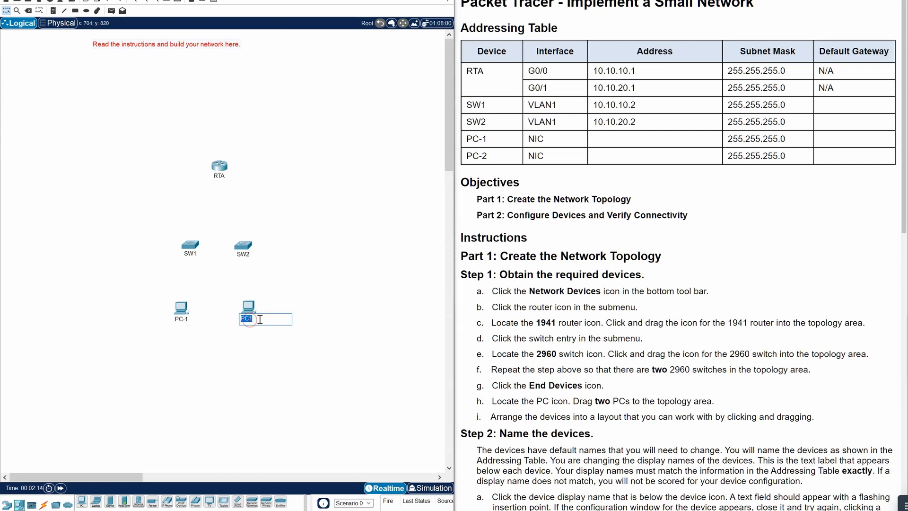
type("PC")
key("Return")
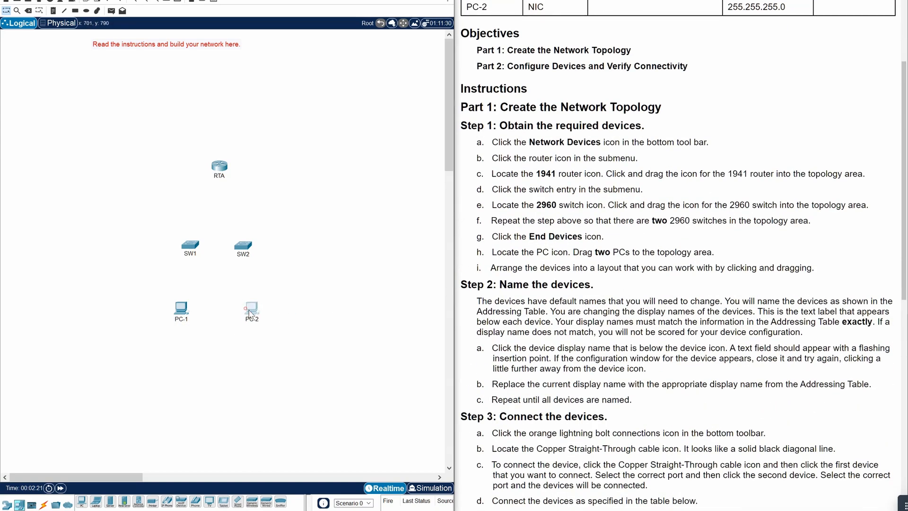
- Cable RTA G0/0 to SW1 G0/1 and RTA G0/1 to SW2 G0/1 with copper straight-through
scroll(561, 387, "down", 5)
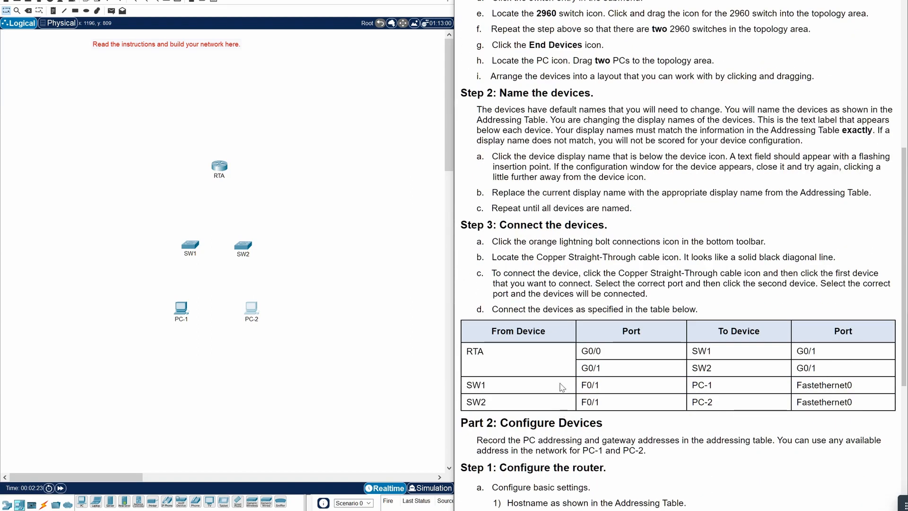
scroll(562, 387, "down", 1)
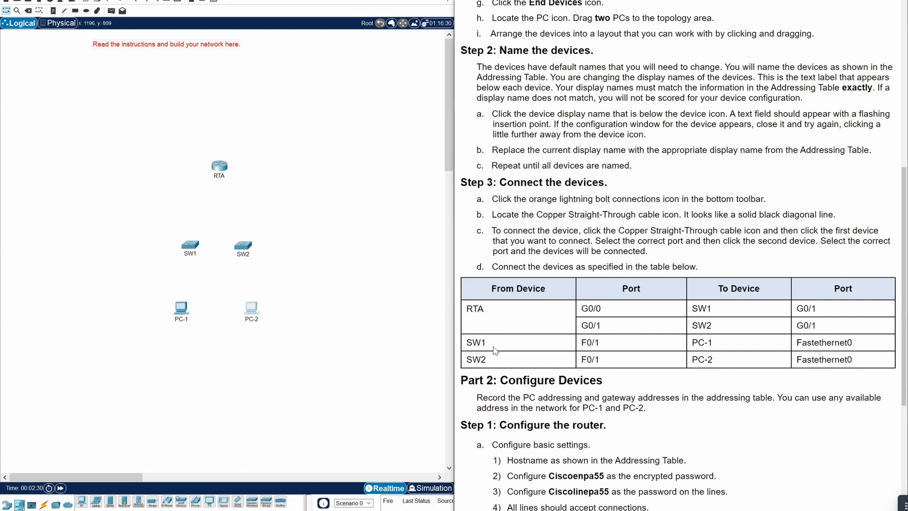
left_click(44, 503)
left_click(110, 501)
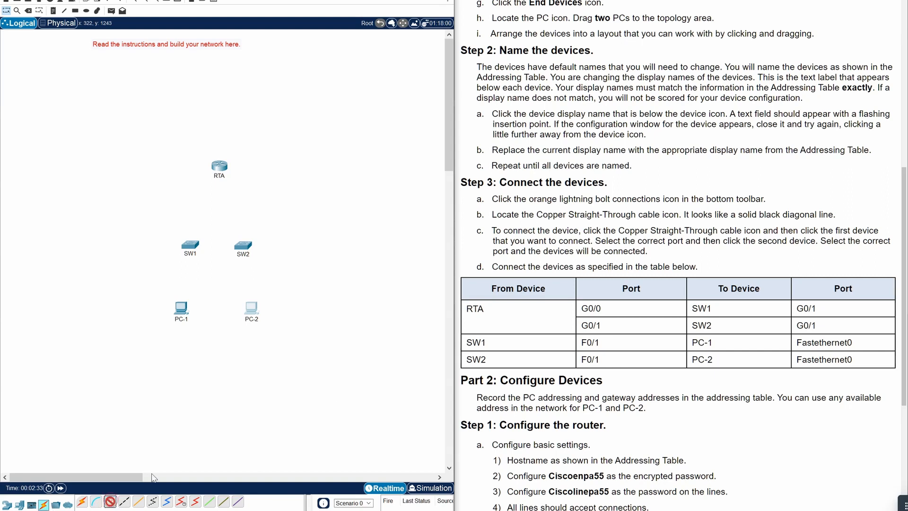
left_click(219, 168)
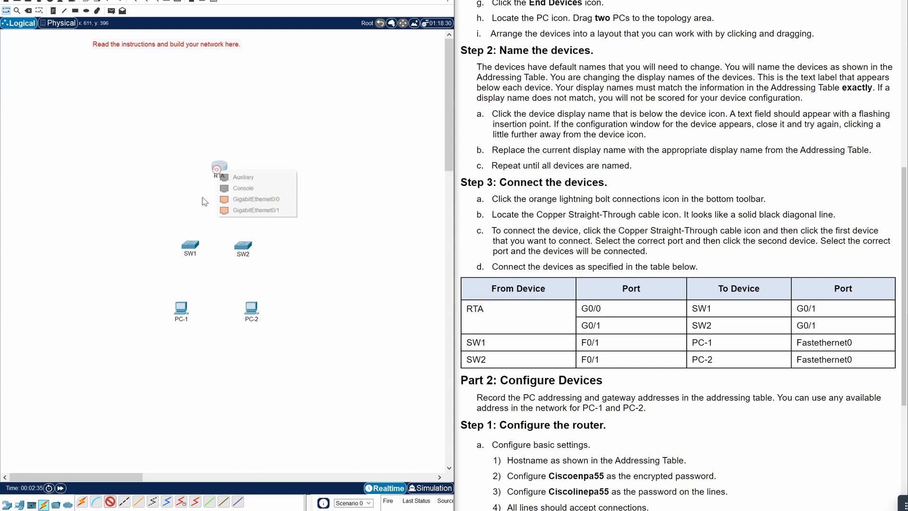
left_click(243, 202)
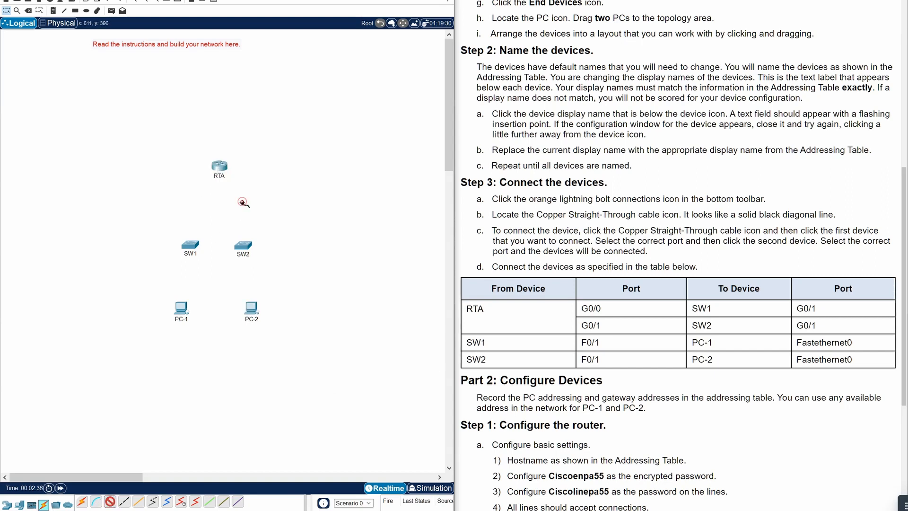
left_click(191, 245)
left_click(215, 266)
left_click(110, 501)
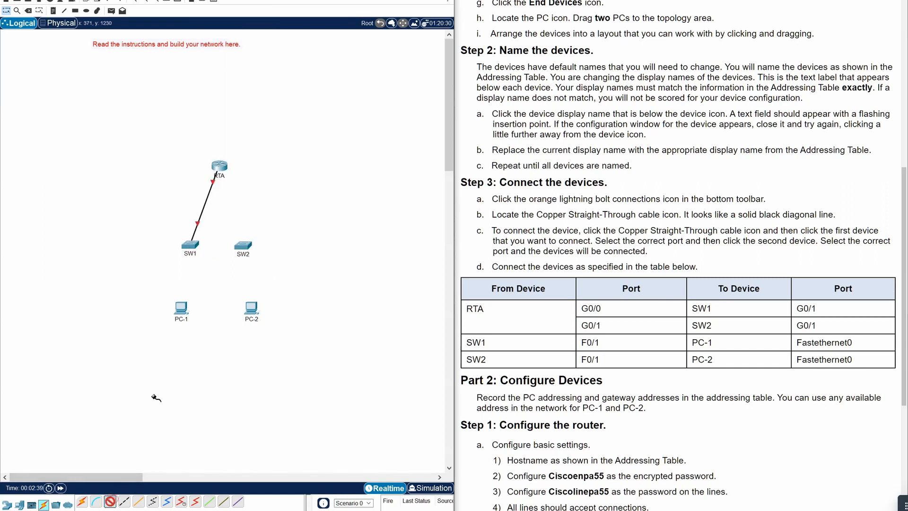
left_click(219, 167)
left_click(228, 197)
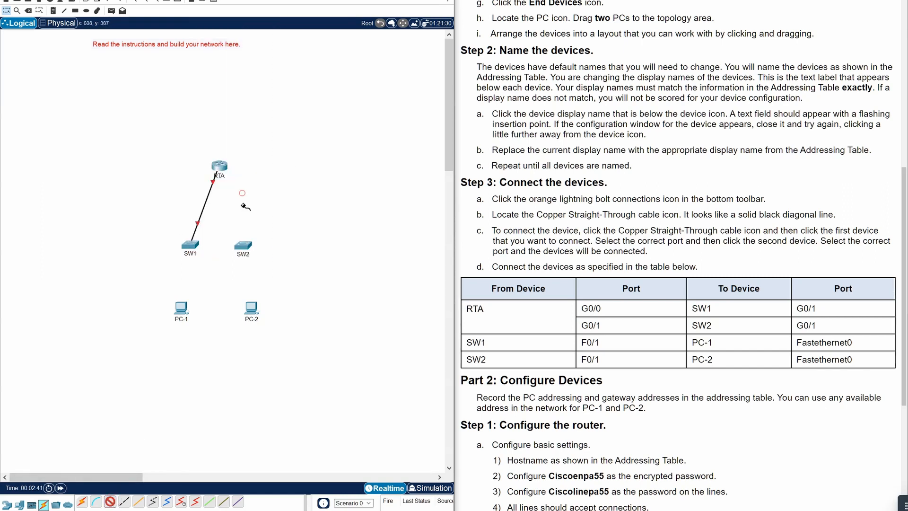
left_click(242, 244)
left_click(275, 254)
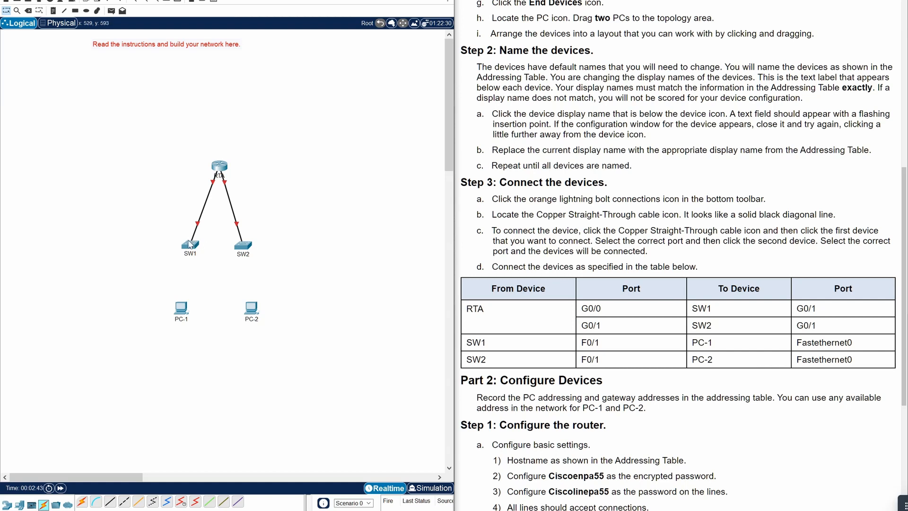
- Link SW1 Fa0/1 to PC-1 Fa0 and SW2 Fa0/1 to PC-2 Fa0 with copper straight-through
mouse_move(199, 226)
mouse_move(241, 228)
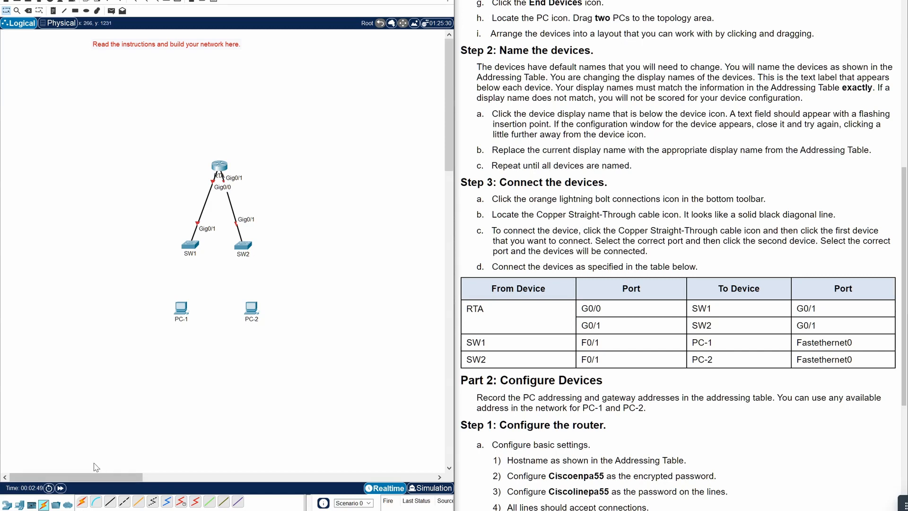
left_click(114, 502)
left_click(192, 245)
left_click(216, 266)
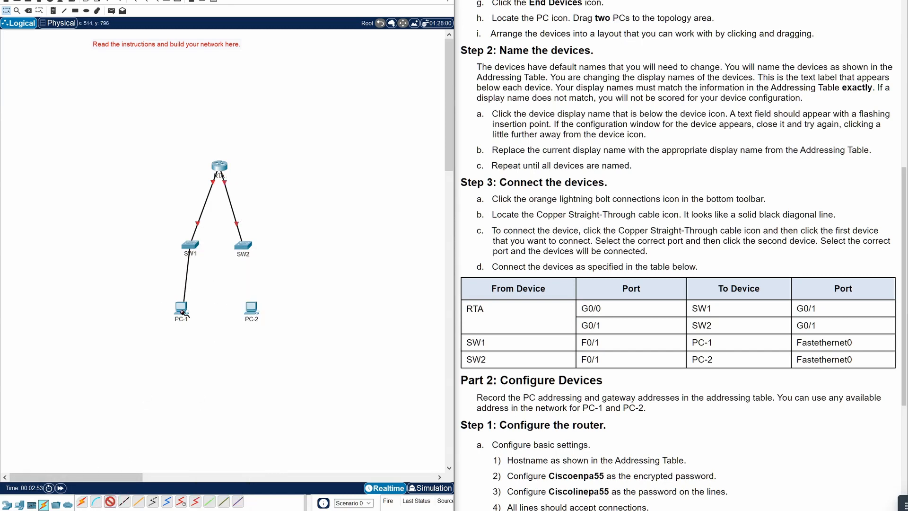
left_click(182, 306)
left_click(214, 351)
left_click(111, 505)
left_click(243, 249)
left_click(264, 267)
left_click(249, 307)
left_click(273, 350)
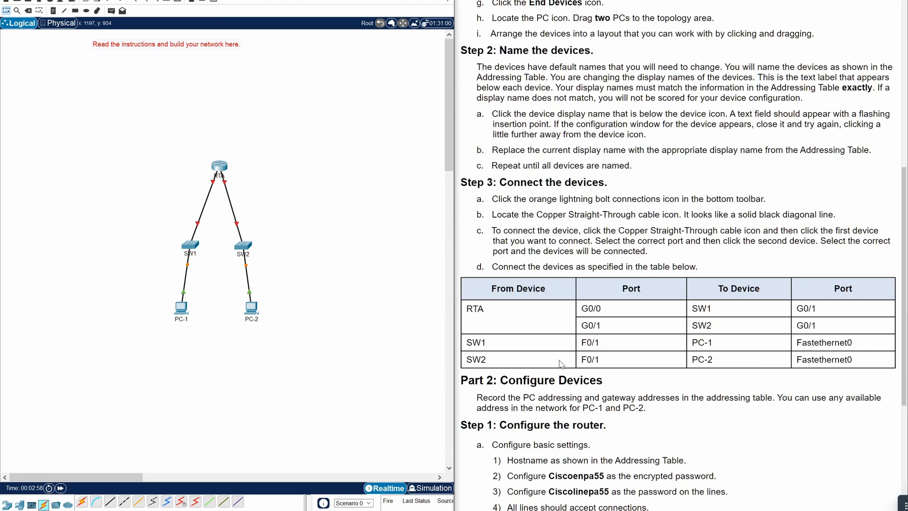
scroll(693, 454, "down", 4)
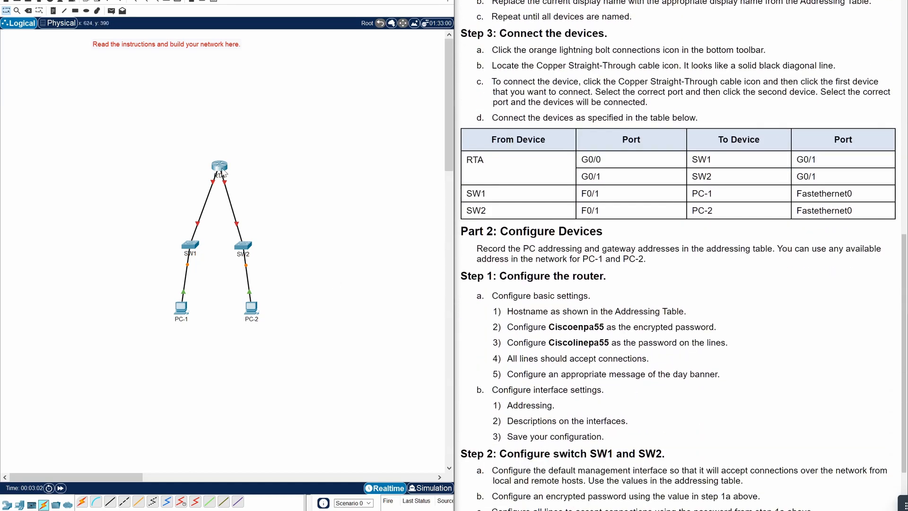
- Move router RTA slightly lower on the canvas, then open its configuration window
left_click_drag(221, 169, 222, 173)
left_click(376, 220)
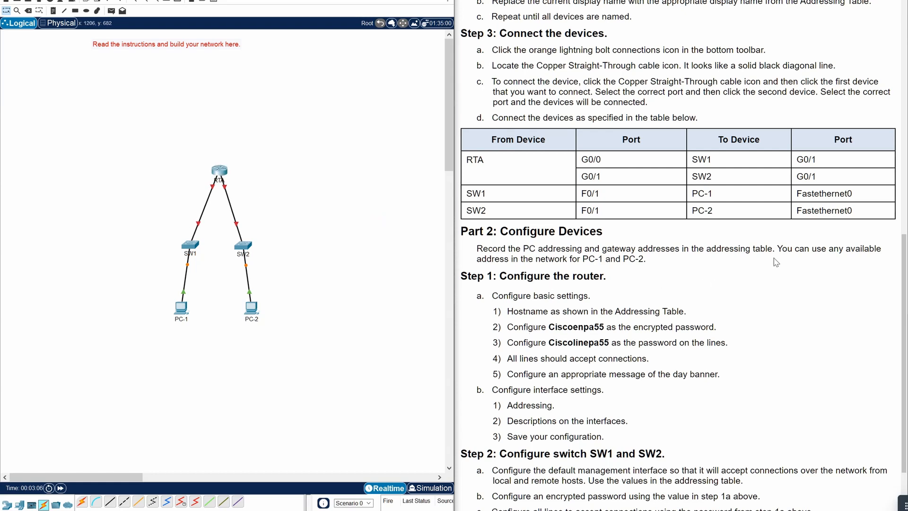
scroll(742, 273, "down", 3)
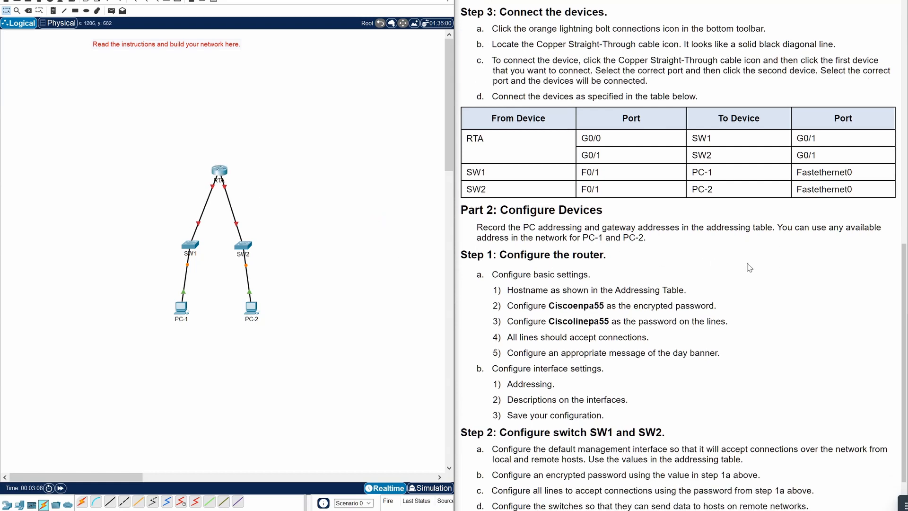
scroll(232, 271, "down", 3)
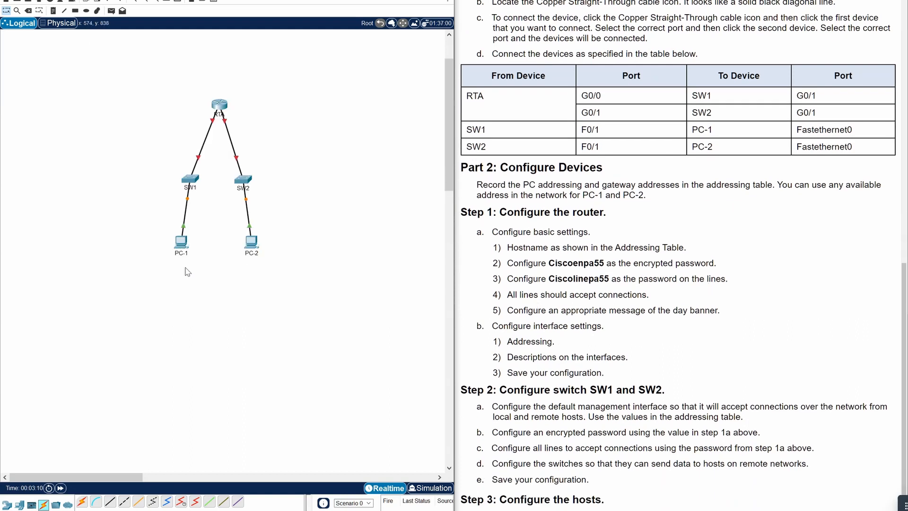
scroll(222, 257, "up", 3)
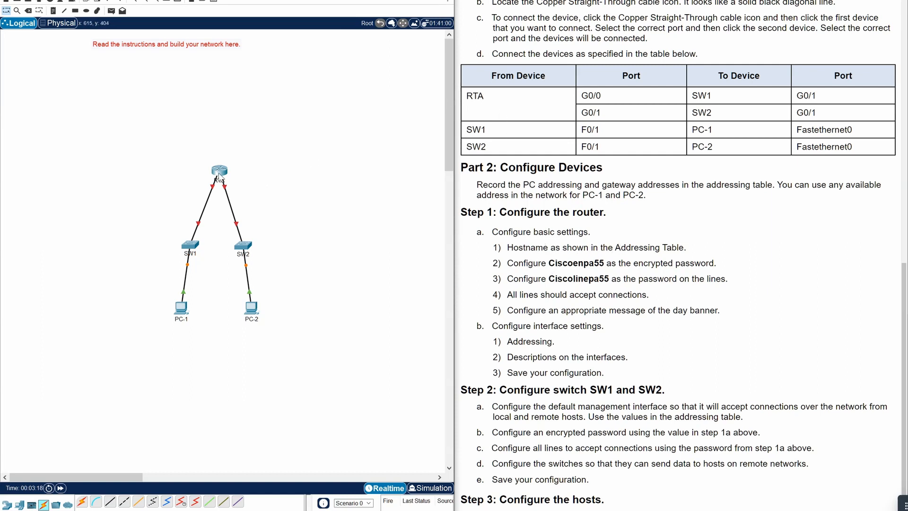
left_click(219, 173)
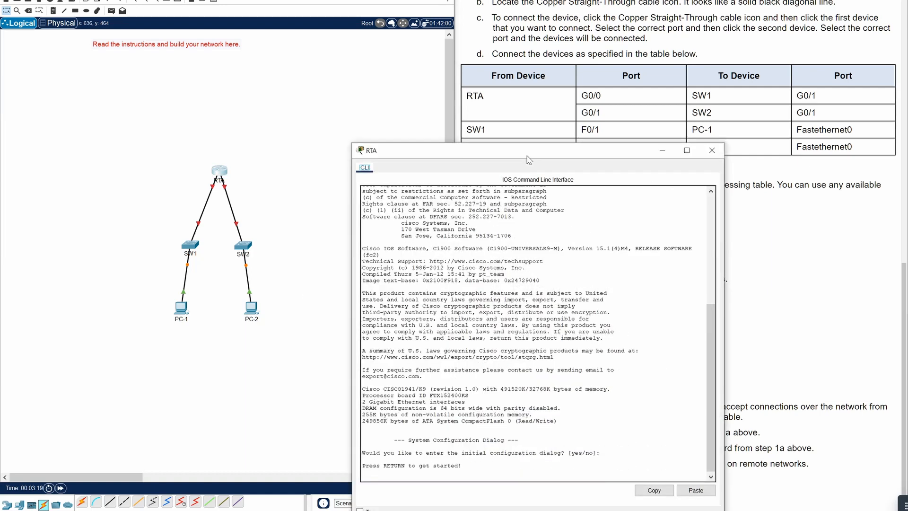
- In RTA's CLI enter global configuration, set hostname RTA and an enable secret password
left_click_drag(525, 159, 219, 89)
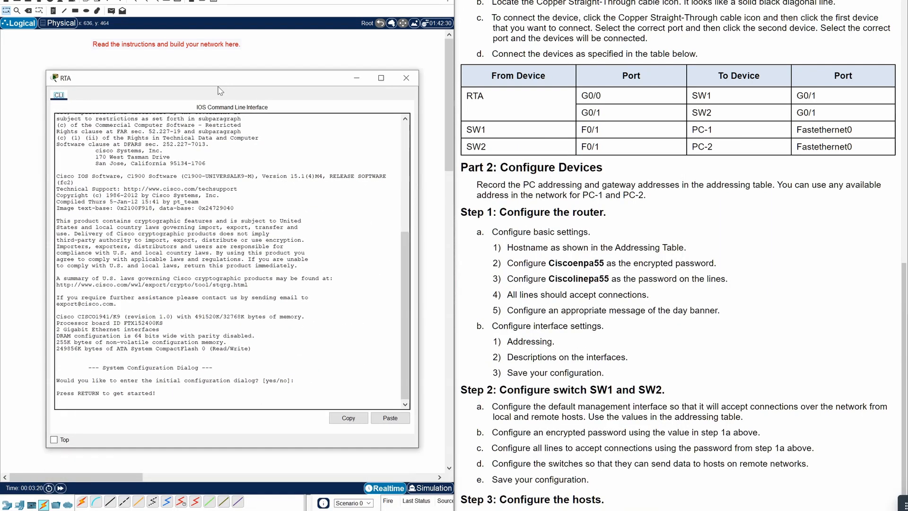
left_click(186, 404)
key("Return")
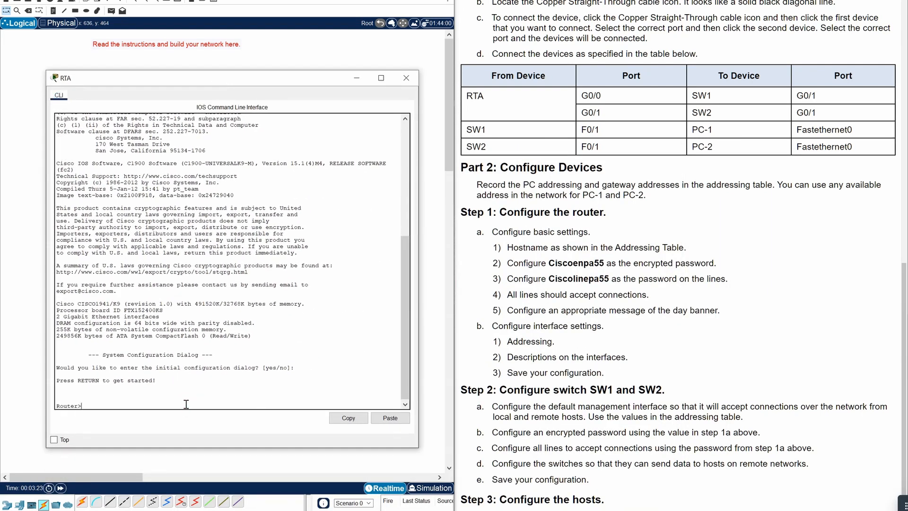
type("enable")
key("Return")
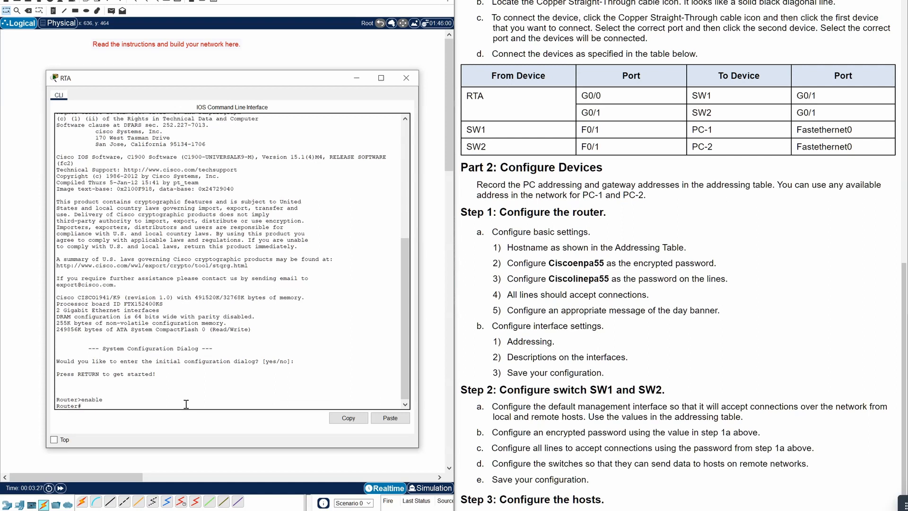
type("C")
type("onfig")
type("ure tern")
type("inal")
key("Return")
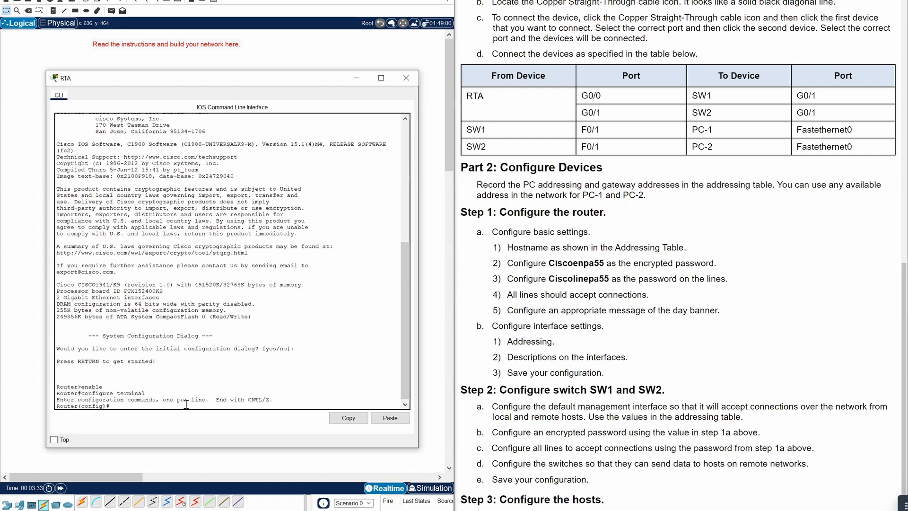
type("hostname RTA")
key("Return")
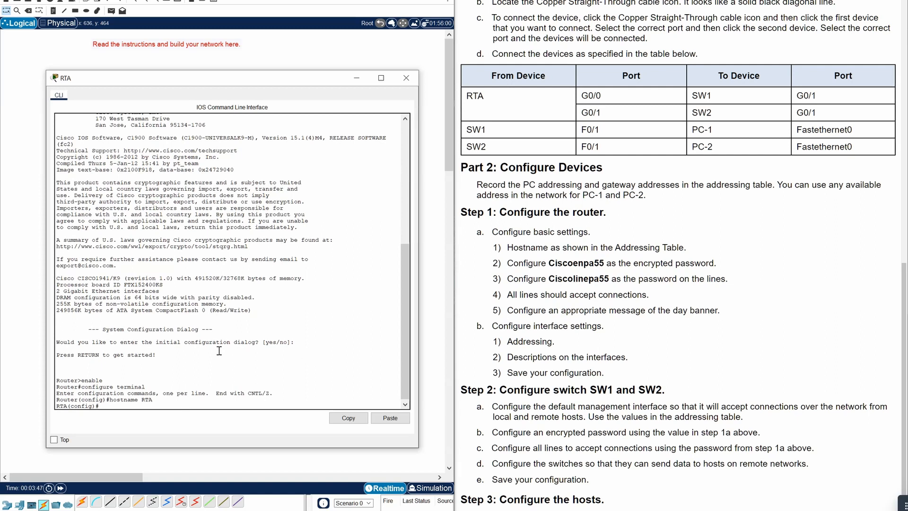
type("enable se")
type("cret")
type(" p")
type("isc")
type("oenpa55")
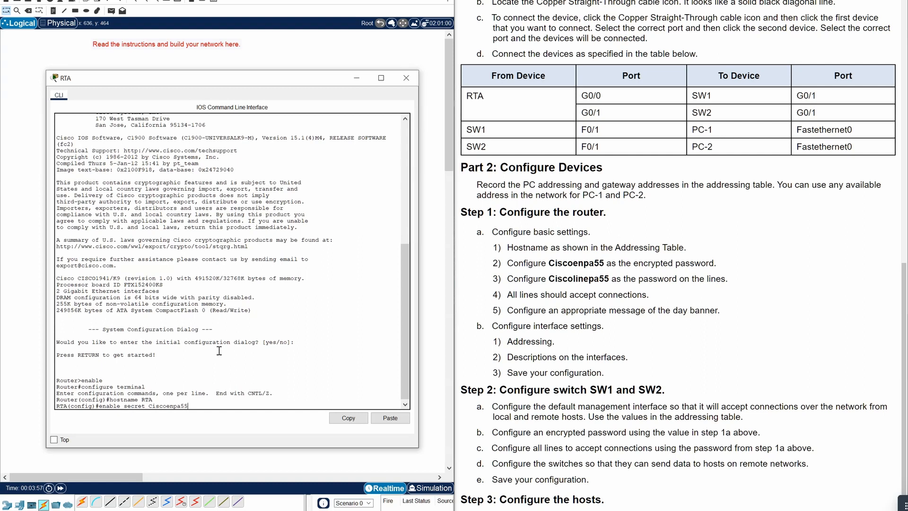
key("Return")
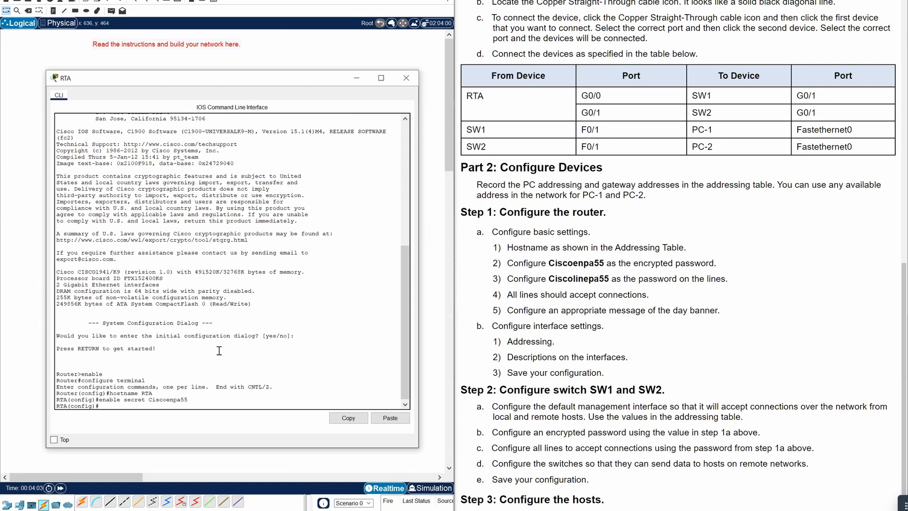
- Give RTA's console line 0 the line password and require login
type("line con 0")
key("Return")
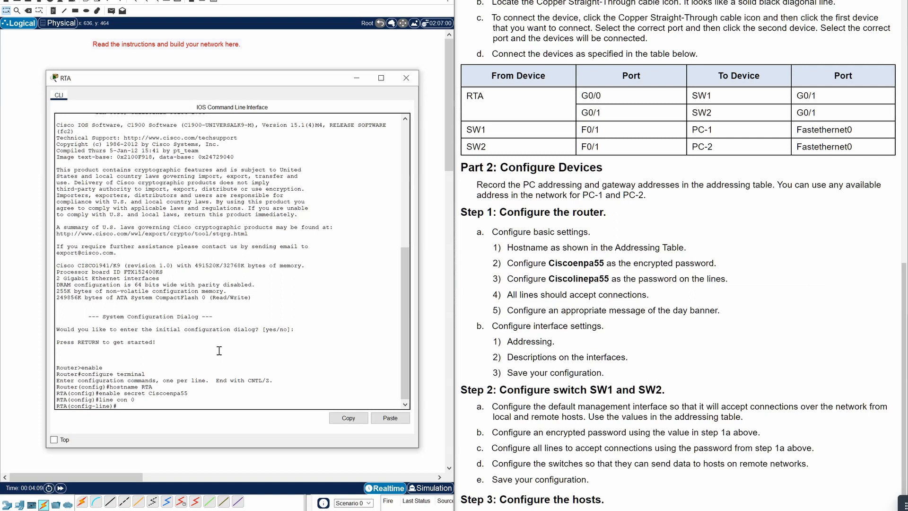
type("password Ciscolinepa55")
key("Return")
type("lo")
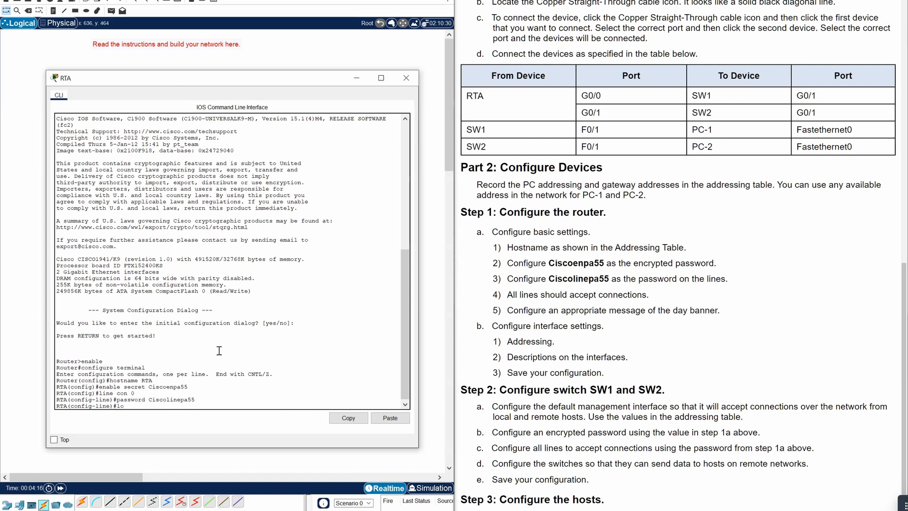
type("gin")
key("Return")
type("e)#e")
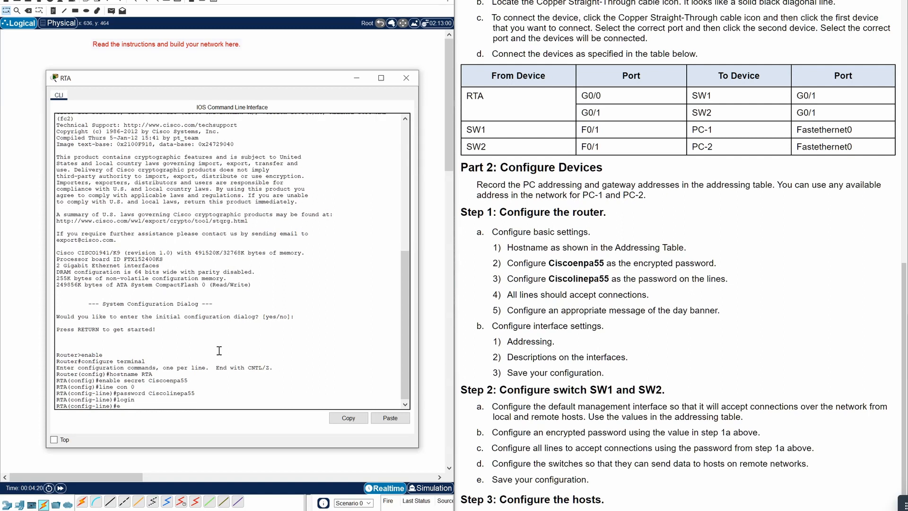
type("xit")
key("Return")
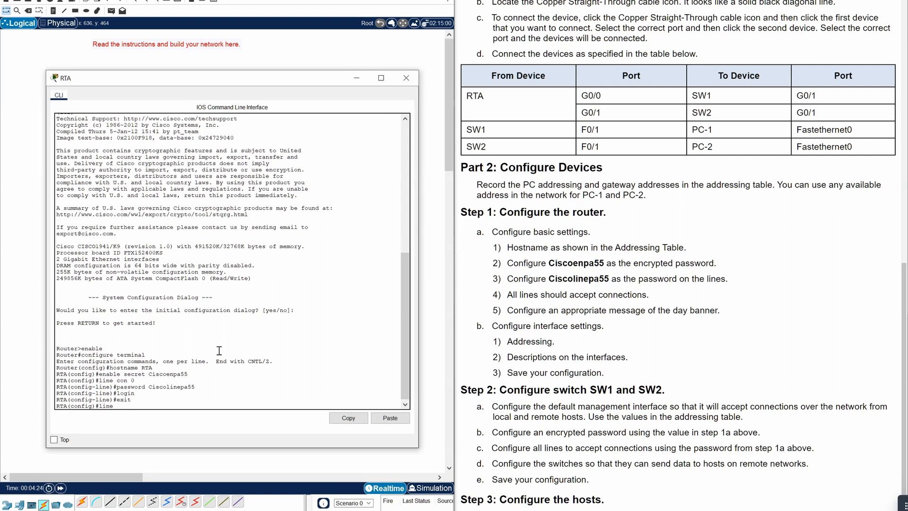
- Give RTA's vty lines 0 4 the line password and require login
type("line vty 0 4")
key("Return")
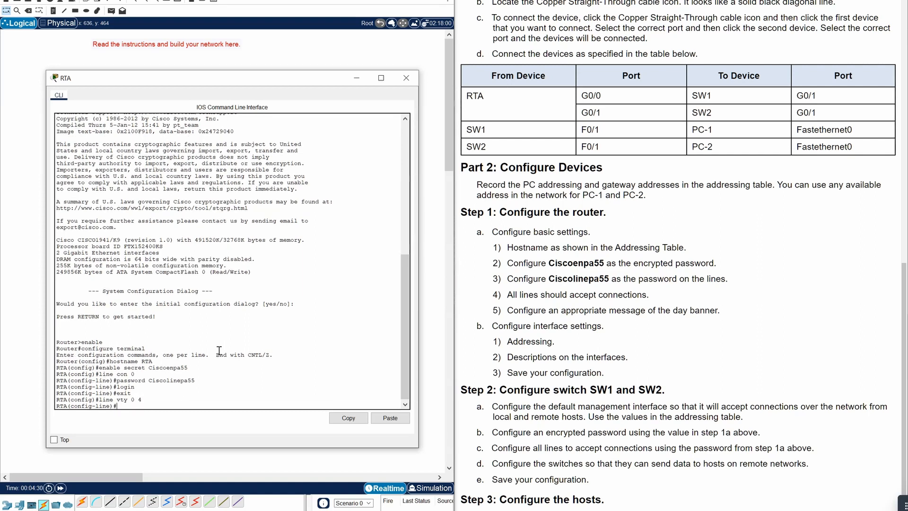
type("password Ciscoln")
key("BackSpace")
type("in")
key("BackSpace")
key("Return")
type("logi")
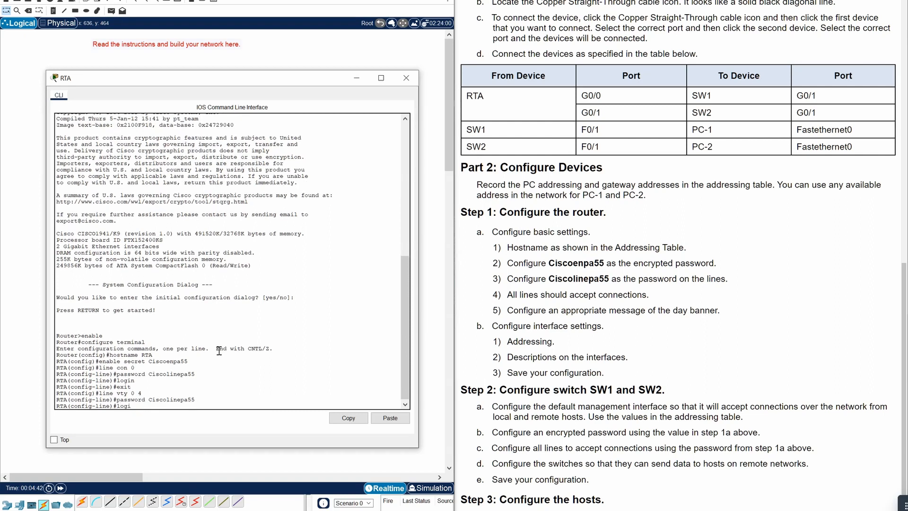
type("n")
key("Return")
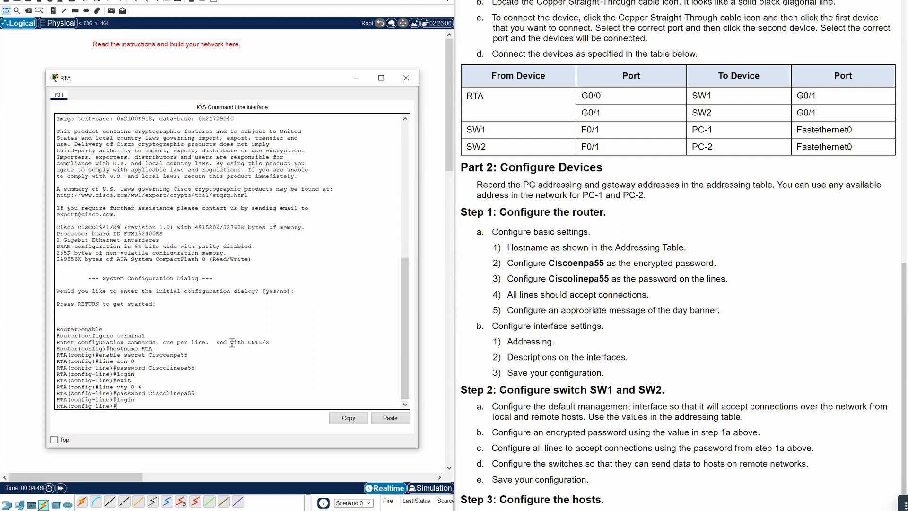
type("exit")
key("Return")
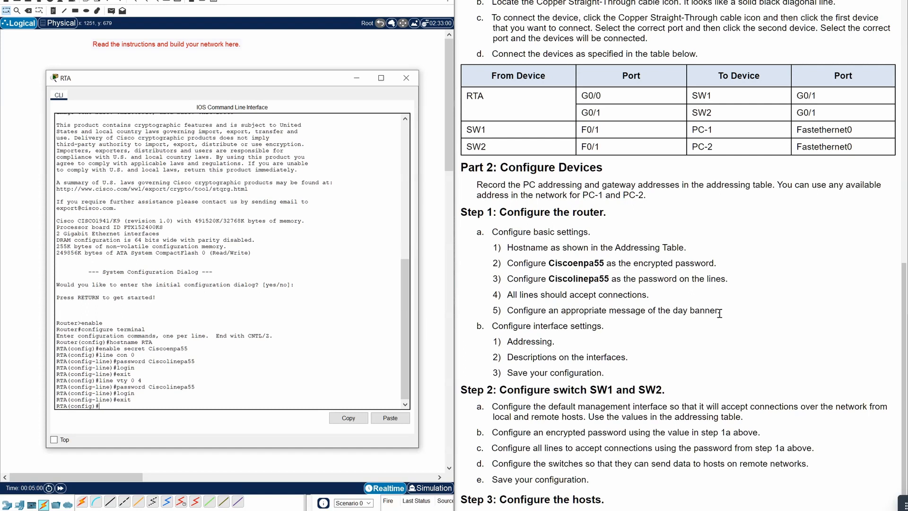
- Set RTA's banner motd to 'Unauthorized Access is Prohibited', closed with delimiter U
type("motd")
key("BackSpace")
key("BackSpace")
type("banner motd Unauthorized Access")
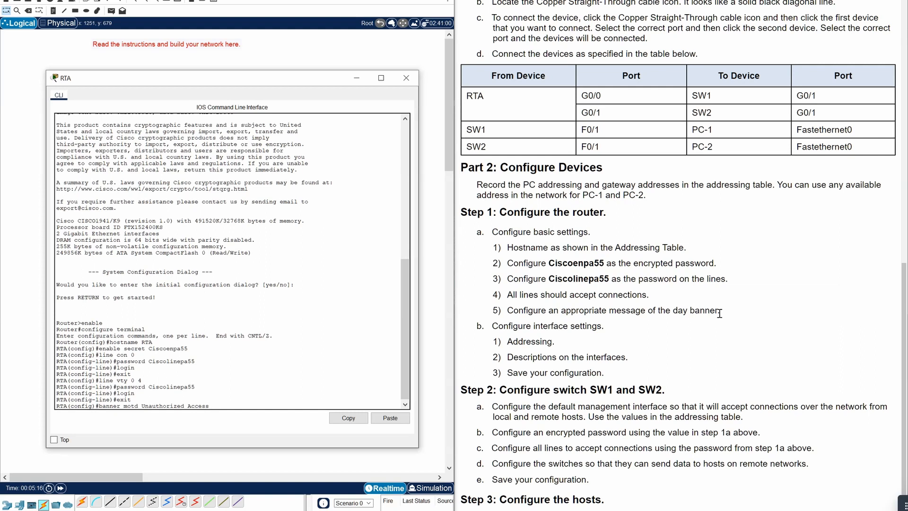
type(" is Prohibited")
key("Return")
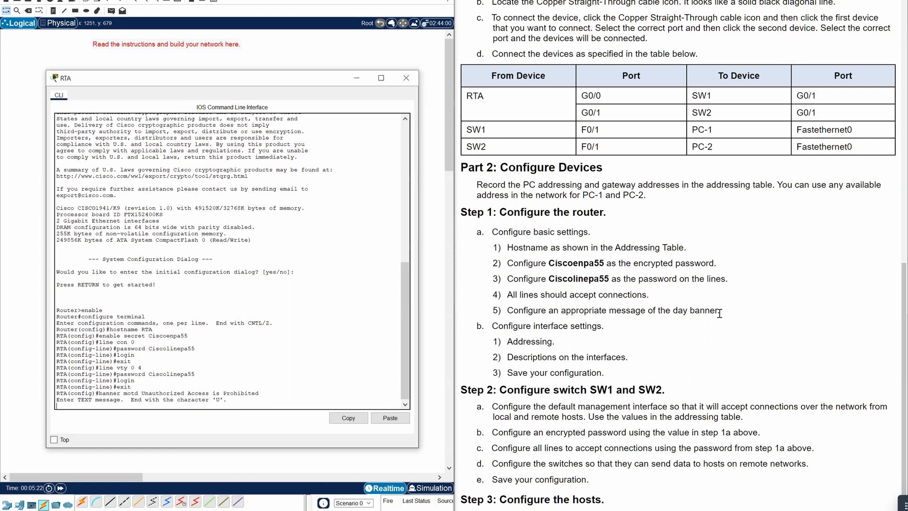
type("U")
key("Return")
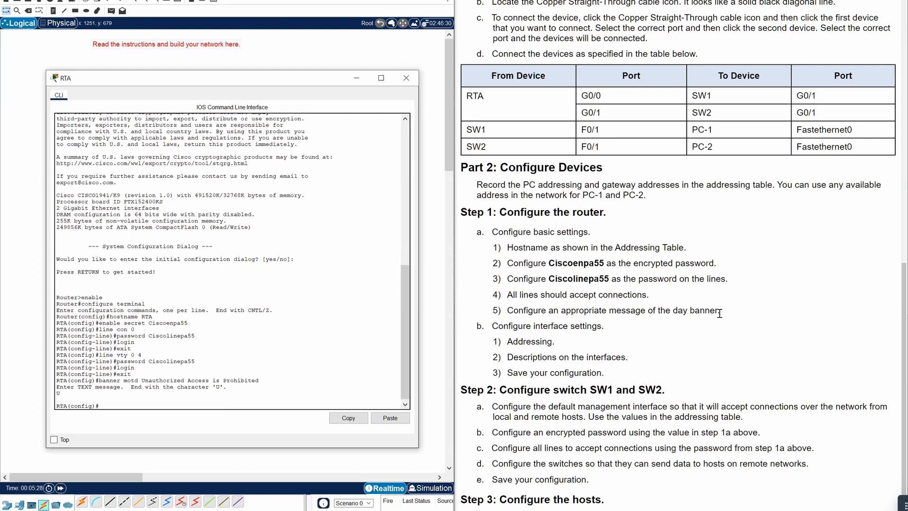
scroll(560, 310, "down", 1)
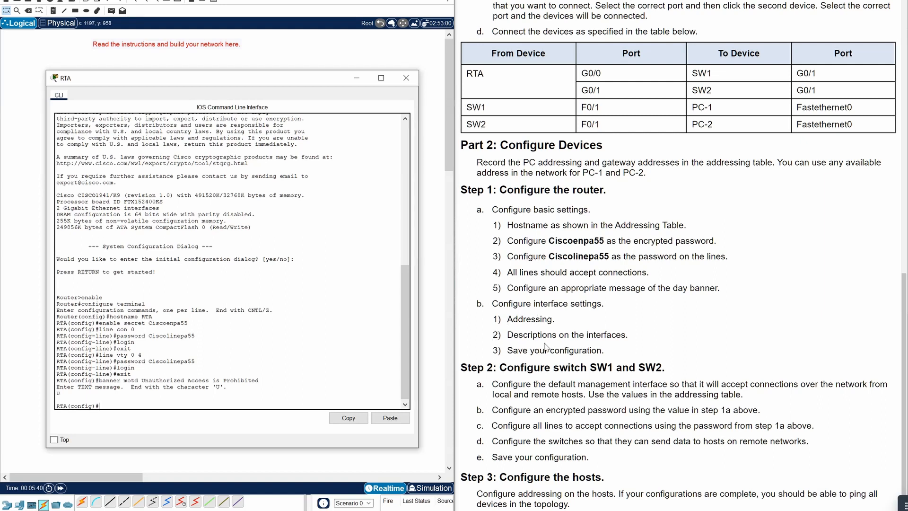
scroll(705, 360, "up", 3)
scroll(706, 361, "up", 15)
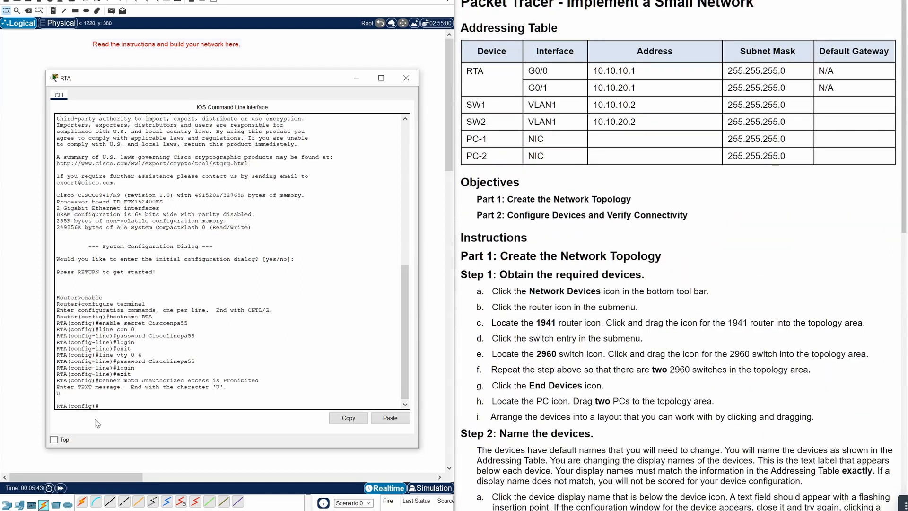
- Assign RTA's G0/0 interface the address 10.10.10.1 255.255.255.0
left_click(105, 406)
type("int g0/0")
key("Return")
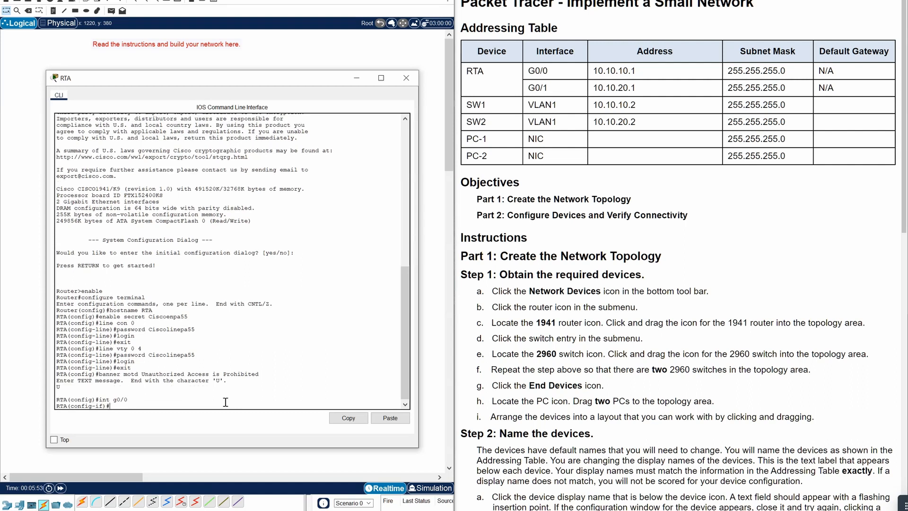
type("ip address 10.10.10.1 255")
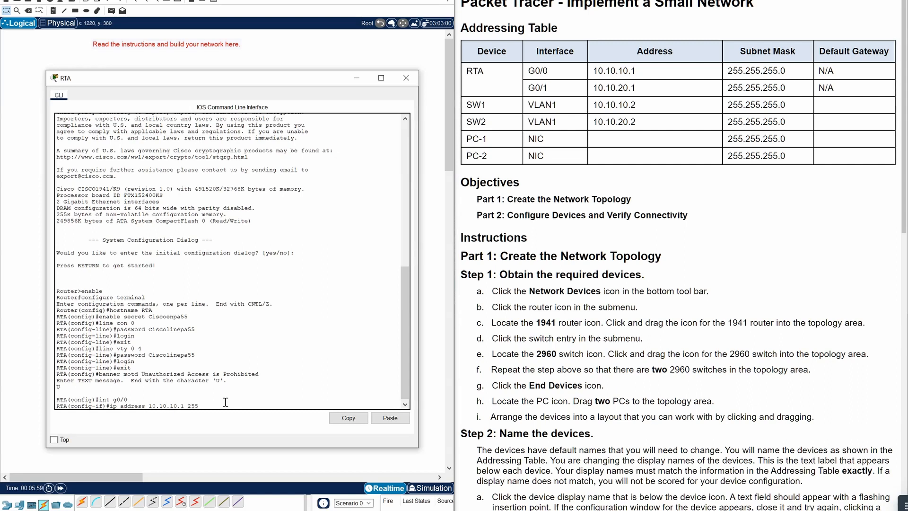
type(".255.255.0")
key("Return")
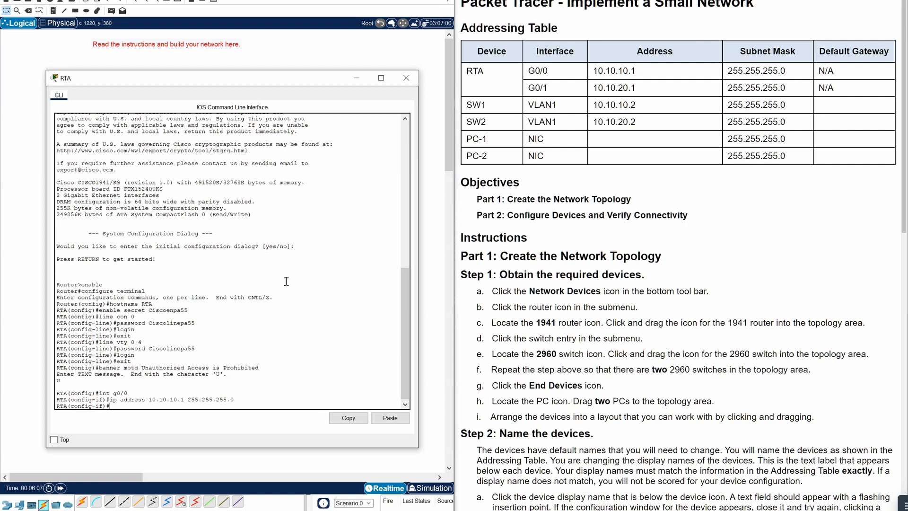
- Describe G0/0 as 'SW1 Connected Lan Port', enable it with no shutdown, then select int g0/1
type("description SW1 Connecg")
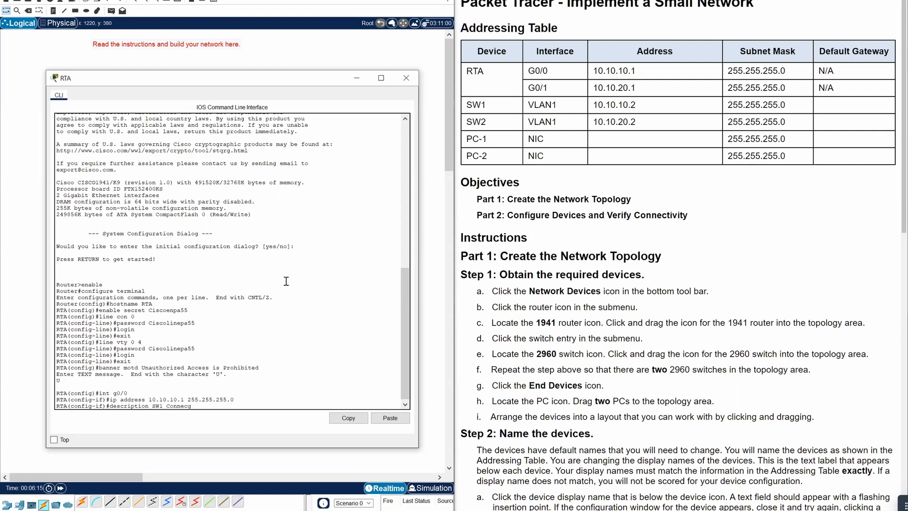
type("ed Lan port")
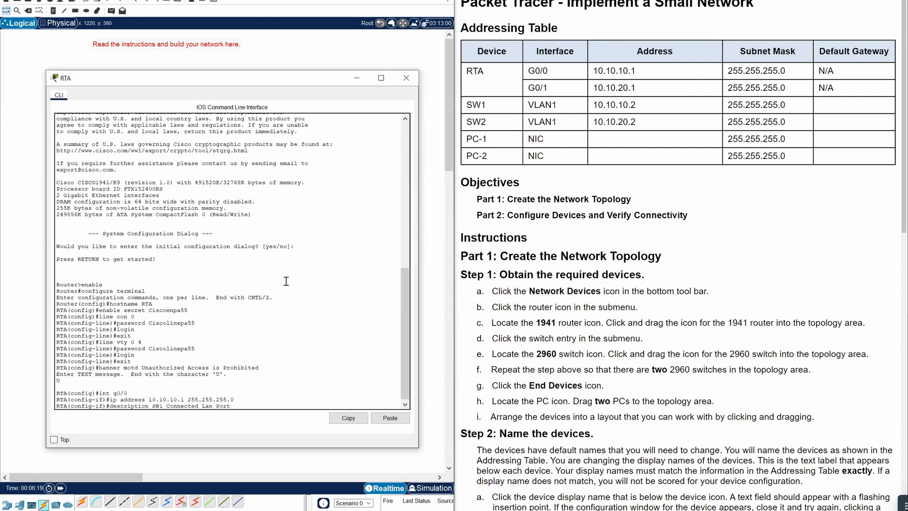
key("Return")
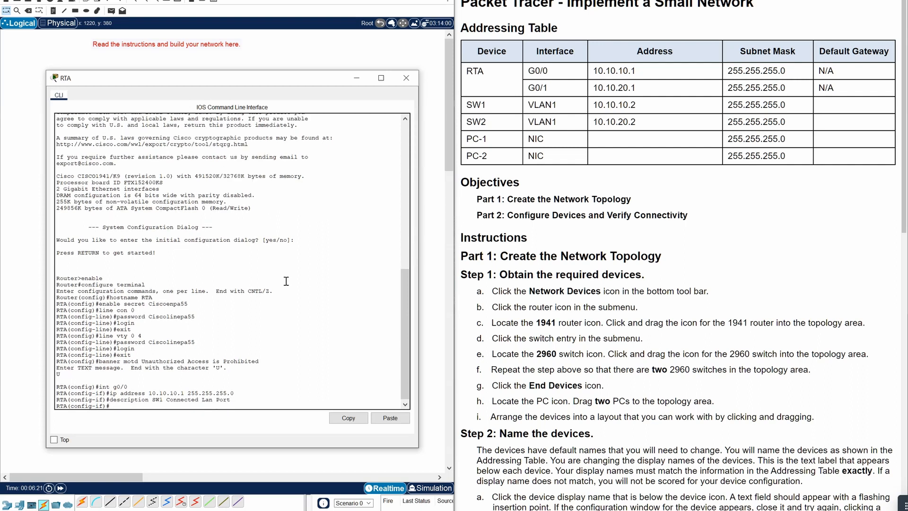
type("no shutdown")
key("Return")
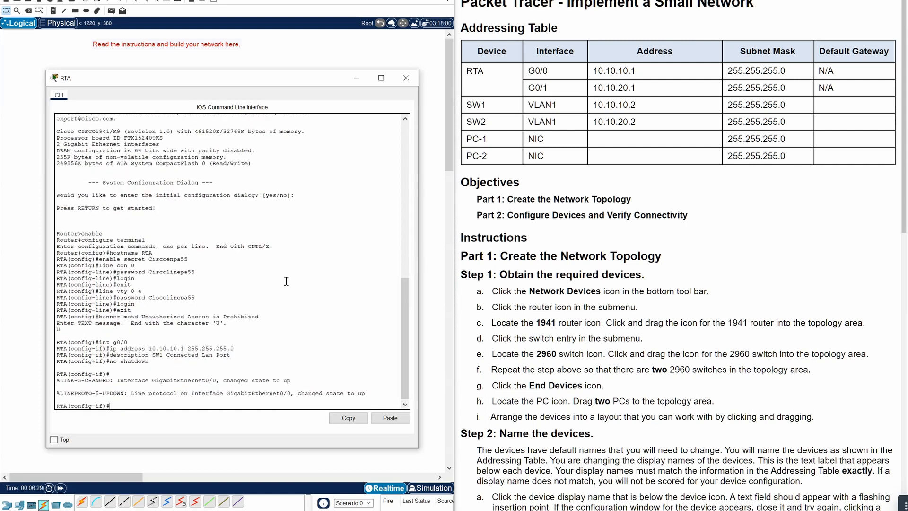
type("exit")
key("Return")
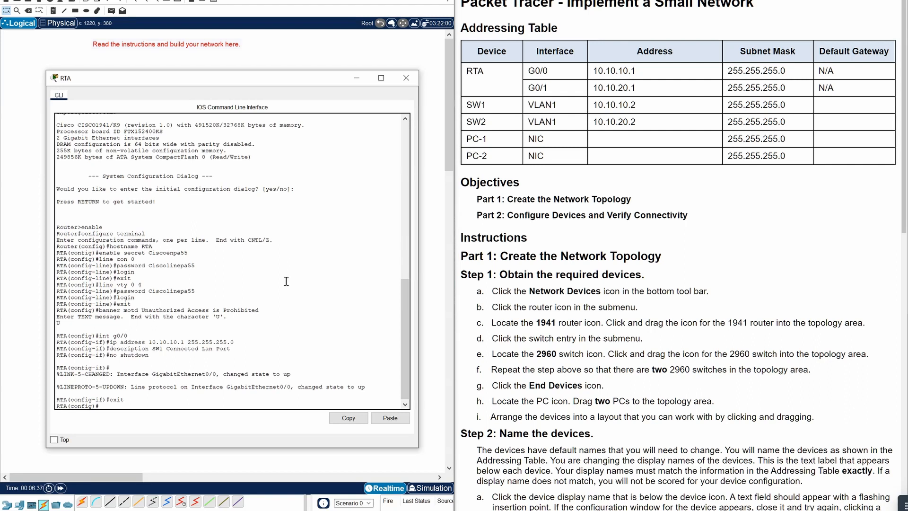
type("int g0/1")
- Assign RTA's G0/1 the address 10.10.20.1 255.255.255.0
key("Return")
type("ip a")
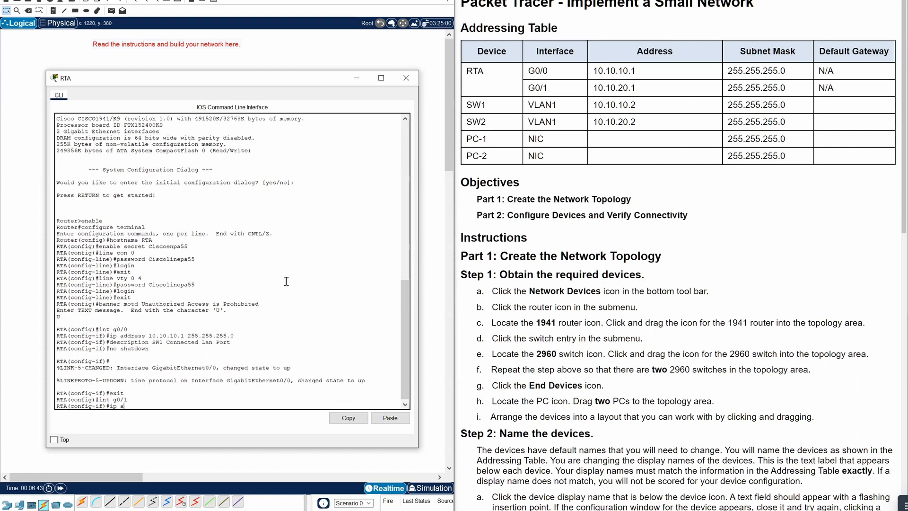
type("ddress 10.10.20.1 255.255.255.")
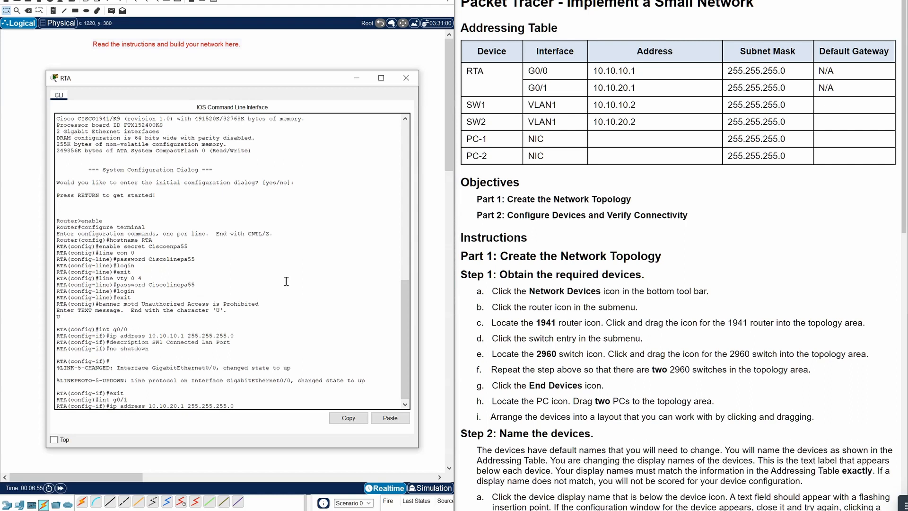
type("0")
key("Return")
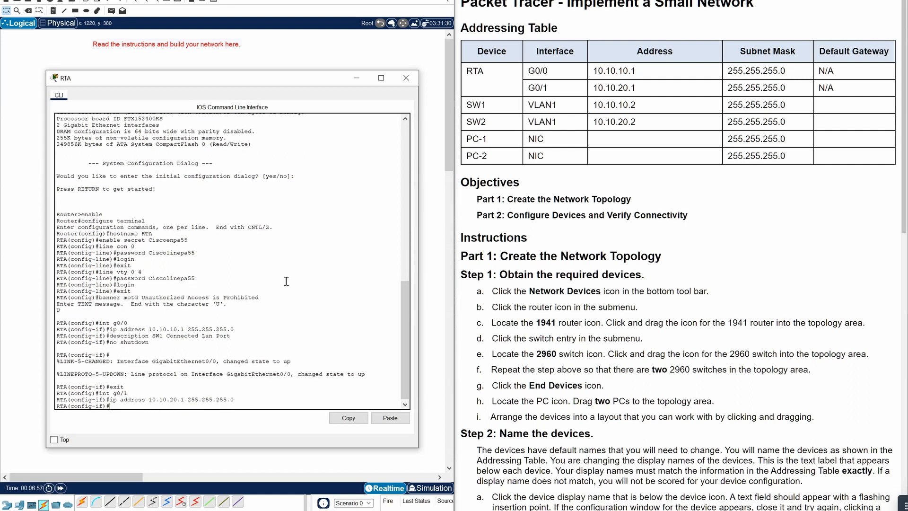
- Describe G0/1 as 'SW2 Connected Lan Port' and enable it with no shutdown
type("description SW")
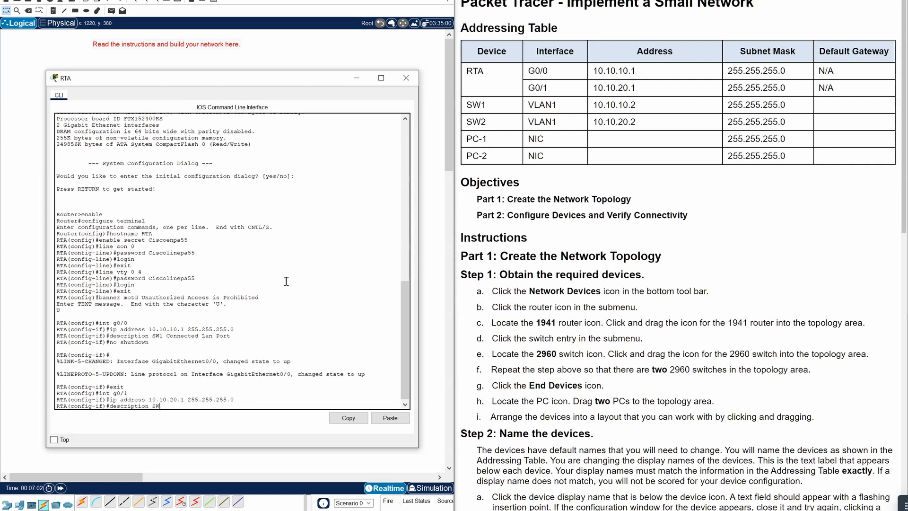
type("2 Connected Lan Port")
key("Return")
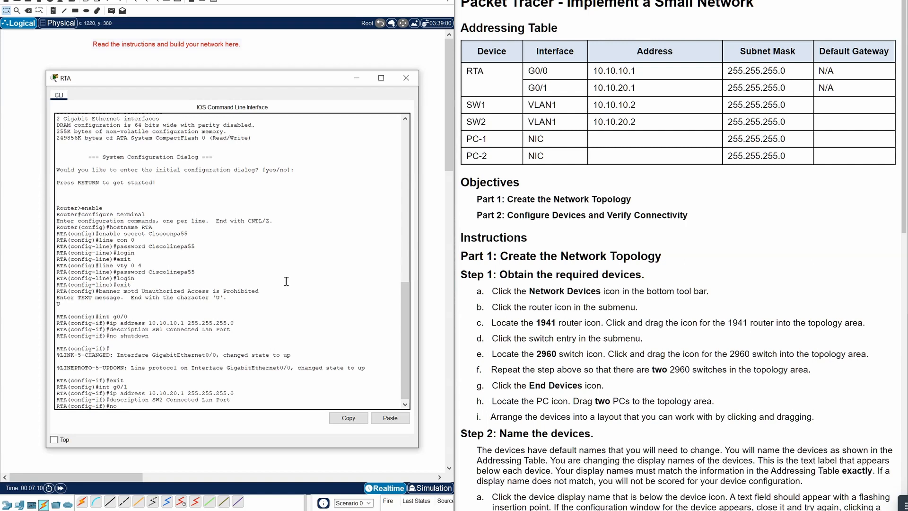
type("no shoutdown")
key("Return")
key("Return")
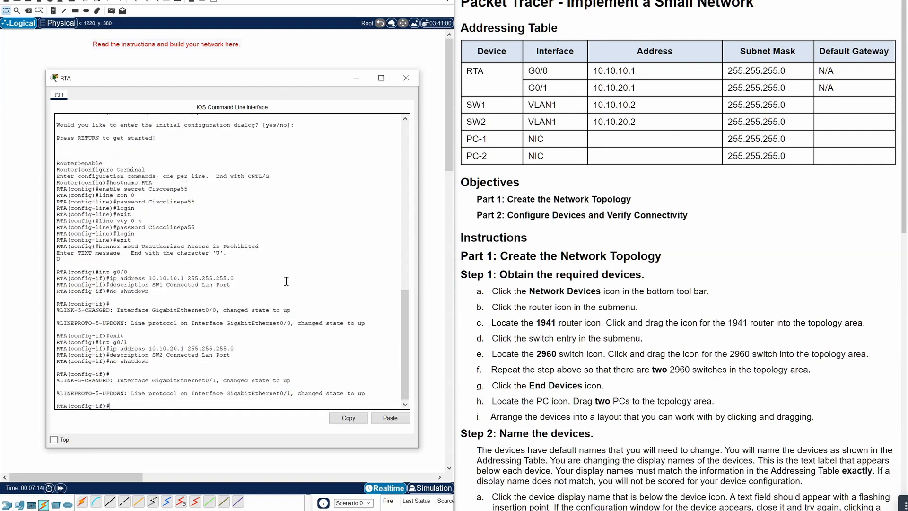
- Check the topology, then leave RTA's configuration mode with end
scroll(508, 206, "down", 3)
scroll(566, 359, "down", 2)
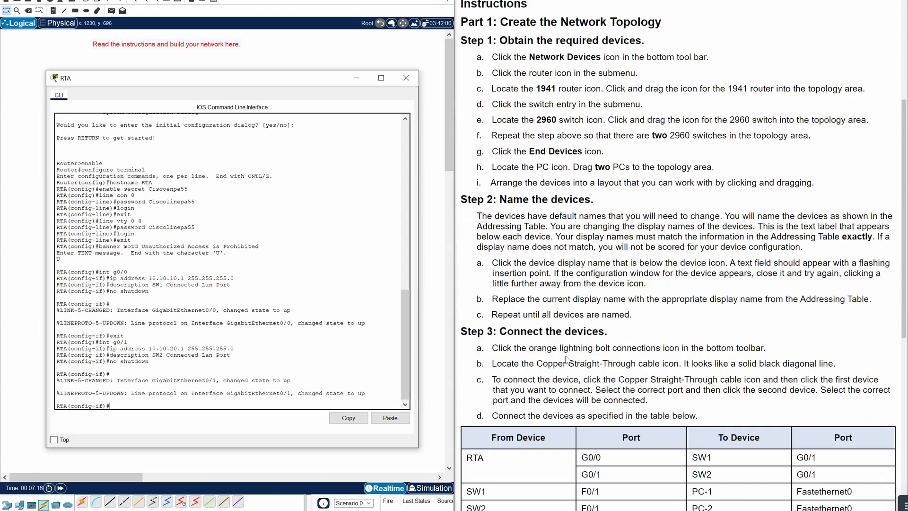
scroll(566, 359, "down", 8)
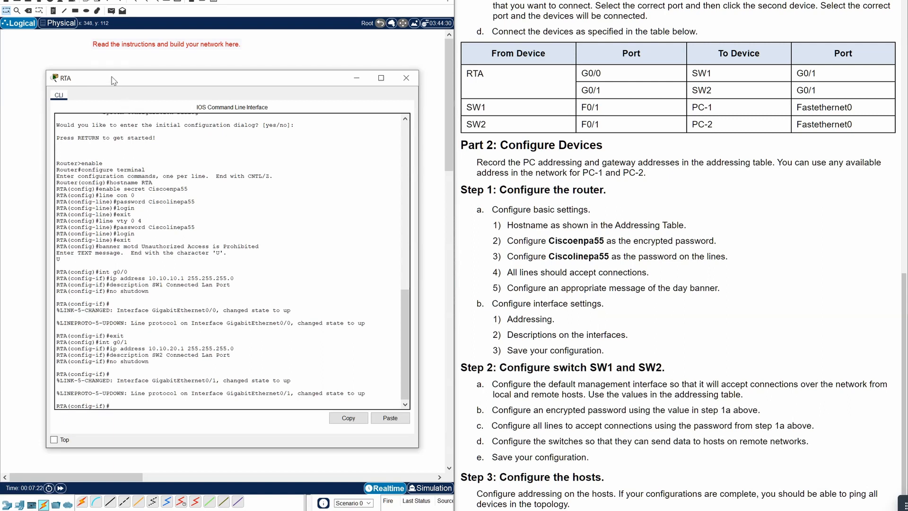
left_click_drag(111, 80, 421, 69)
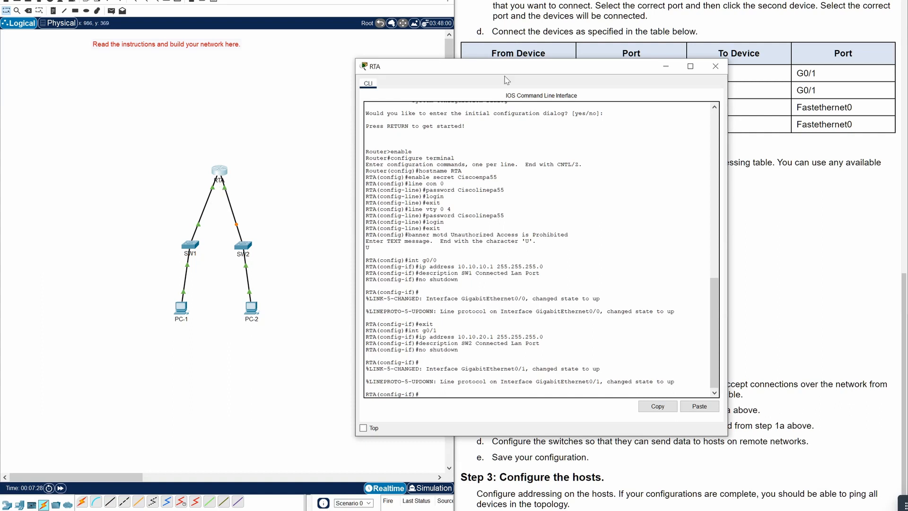
left_click_drag(510, 70, 201, 73)
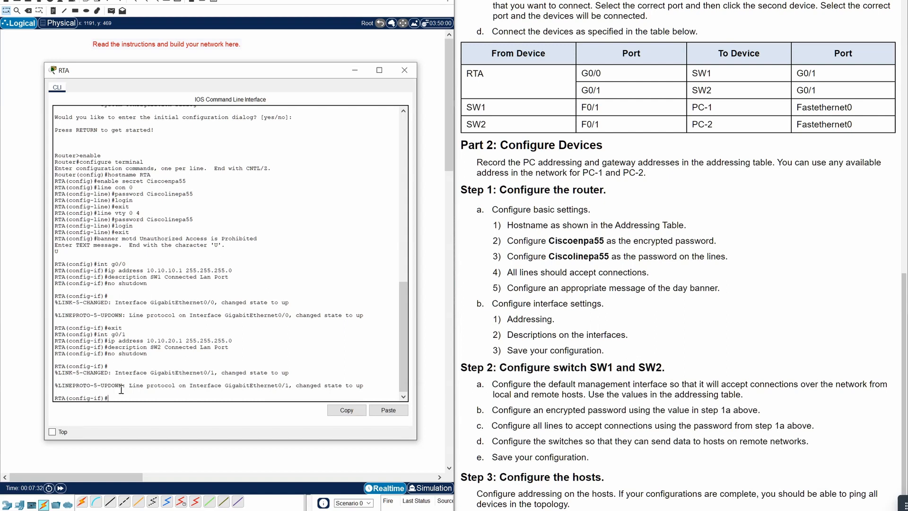
type("end")
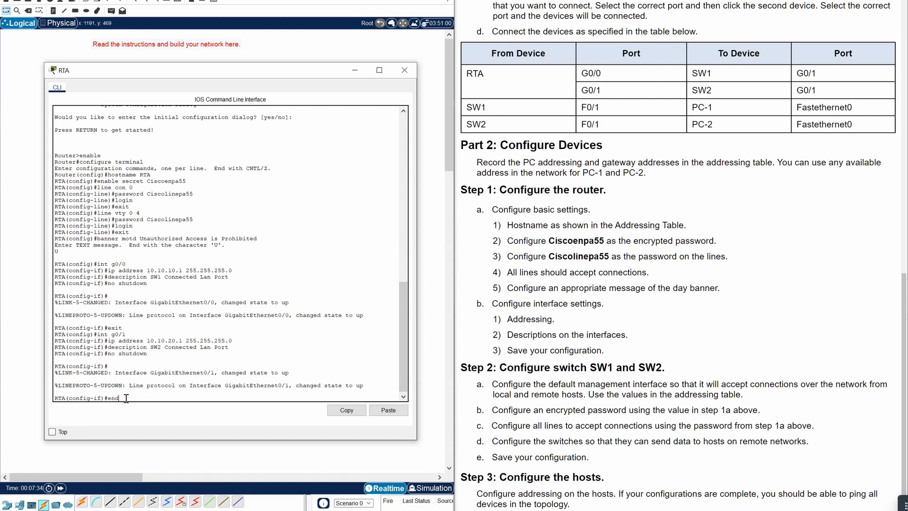
key("Return")
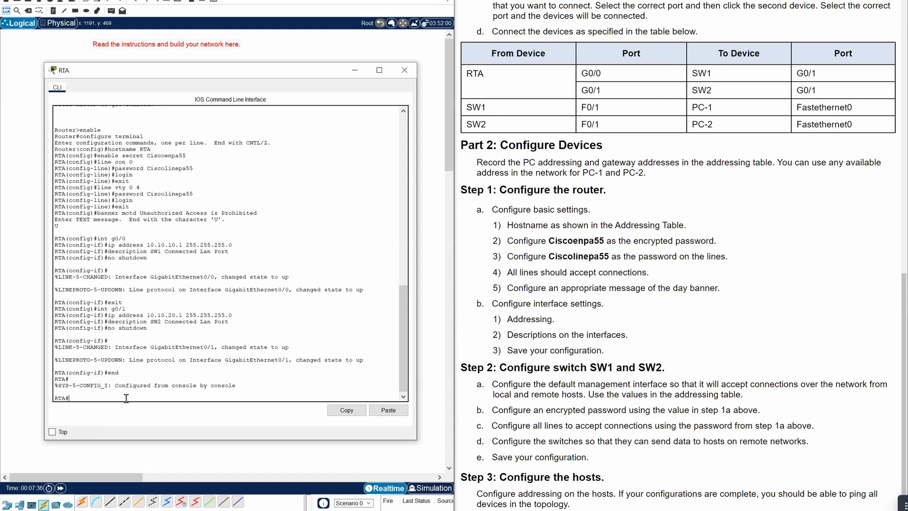
- Save RTA's running-config to startup-config and close the router's CLI window
type("copy")
type(" runnin")
type("g-config startu")
type("p0")
type("config")
key("Return")
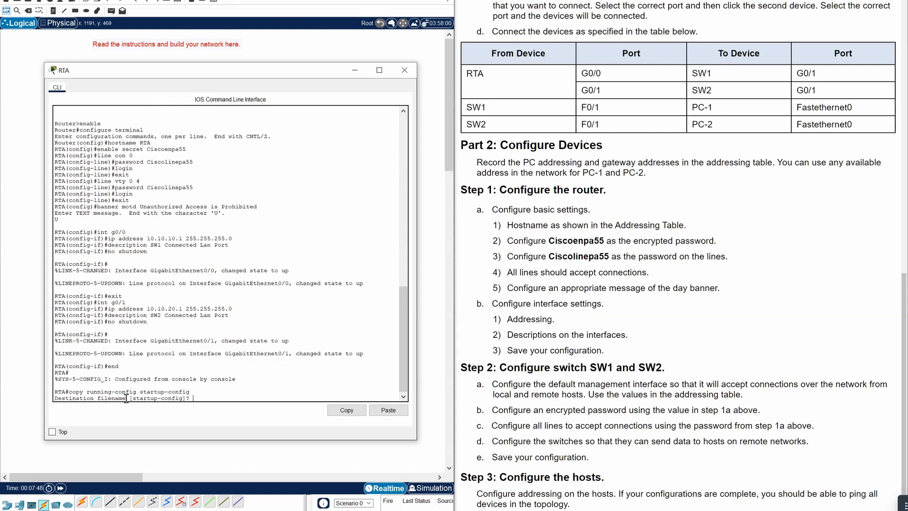
key("Return")
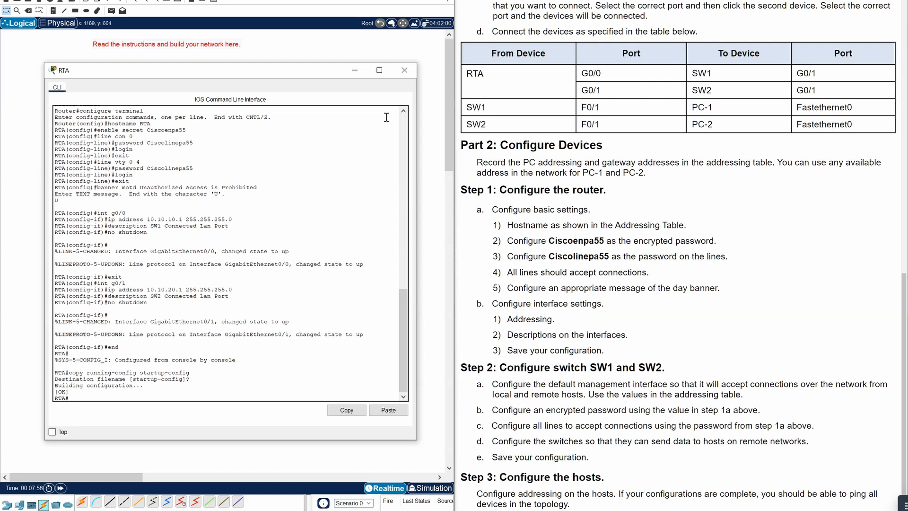
left_click(404, 72)
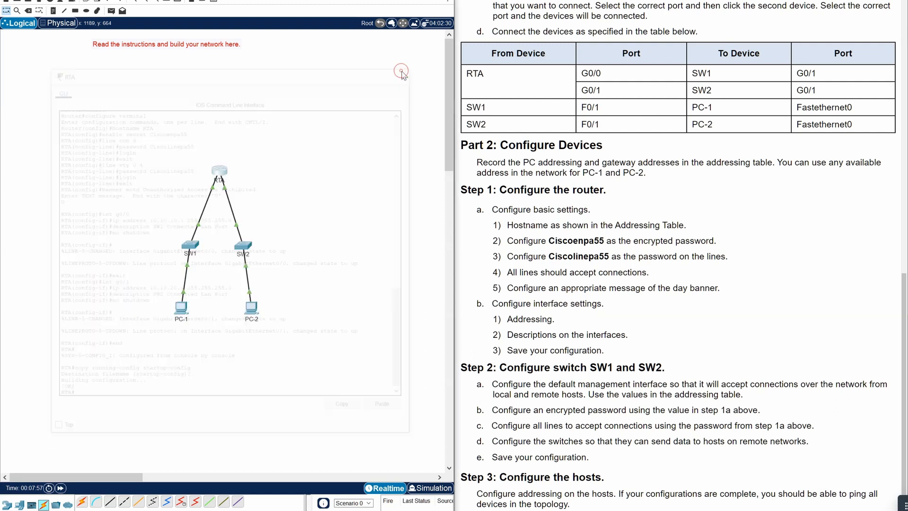
- Open SW1's CLI and enter privileged and global configuration mode
left_click(188, 244)
left_click_drag(471, 151, 127, 85)
left_click(323, 405)
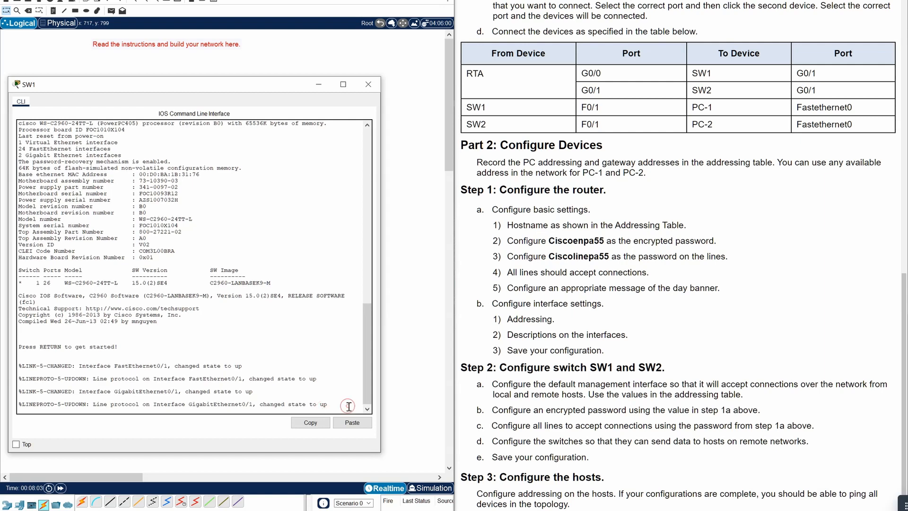
key("Return")
type("enbale")
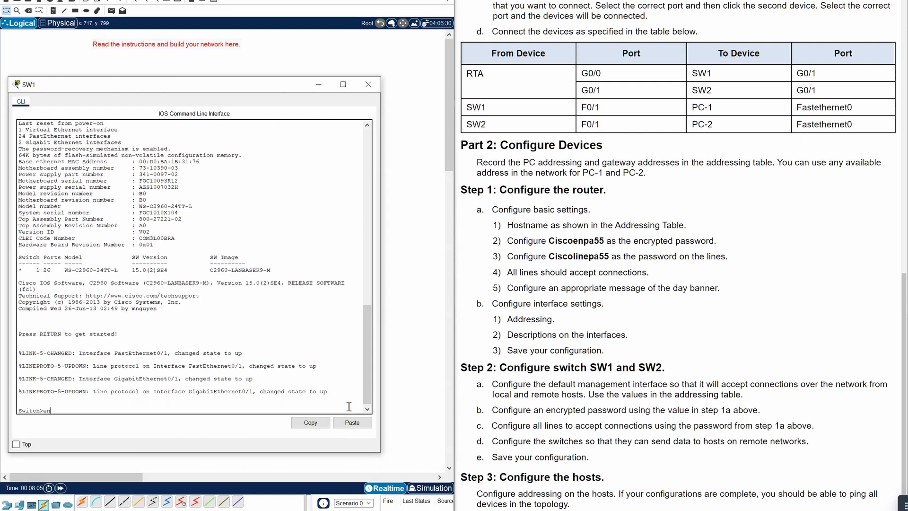
key("BackSpace")
key("BackSpace")
type("able")
key("Return")
type("conf")
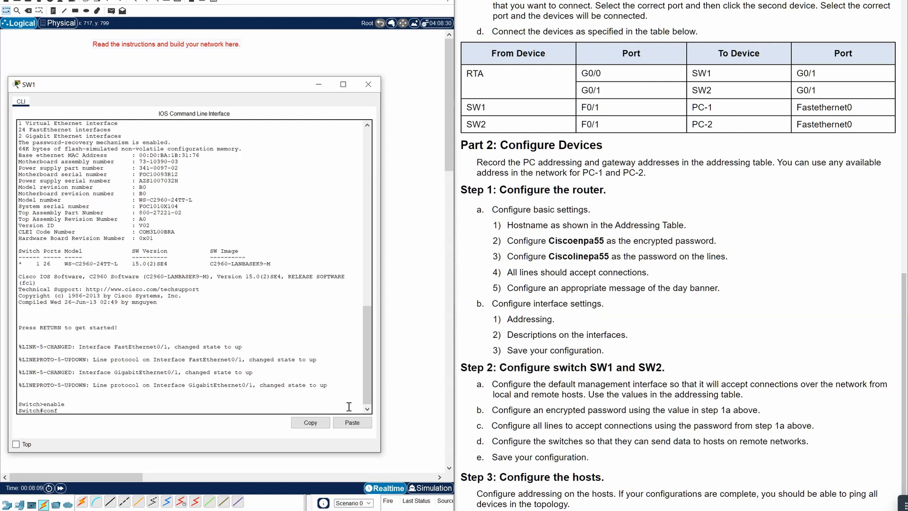
type("igiigure terminal")
key("Return")
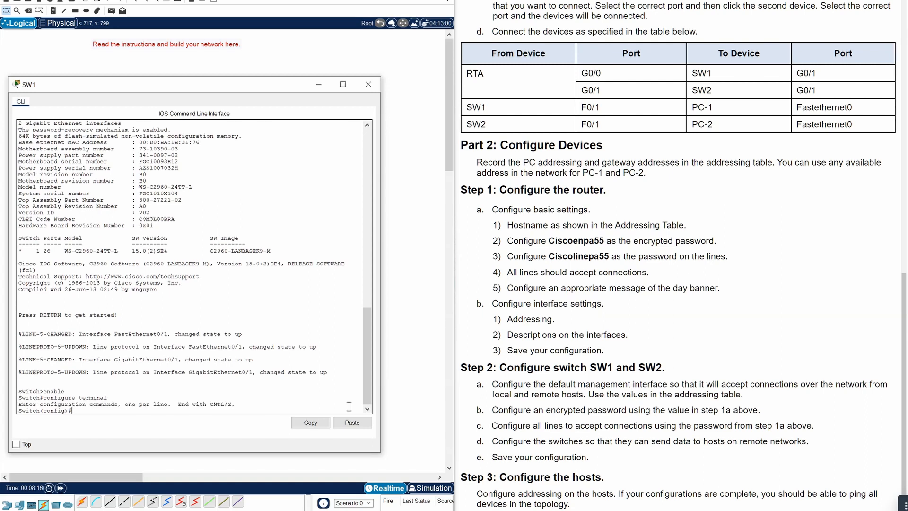
- Set the switch hostname to SW1 and its default gateway to 10.10.10.1
type("hostname")
type(" SW2")
key("Return")
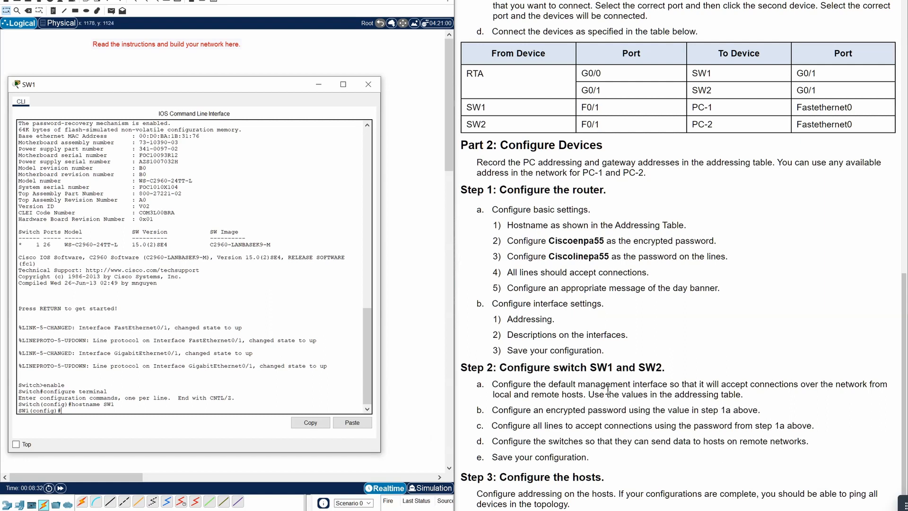
scroll(773, 285, "up", 10)
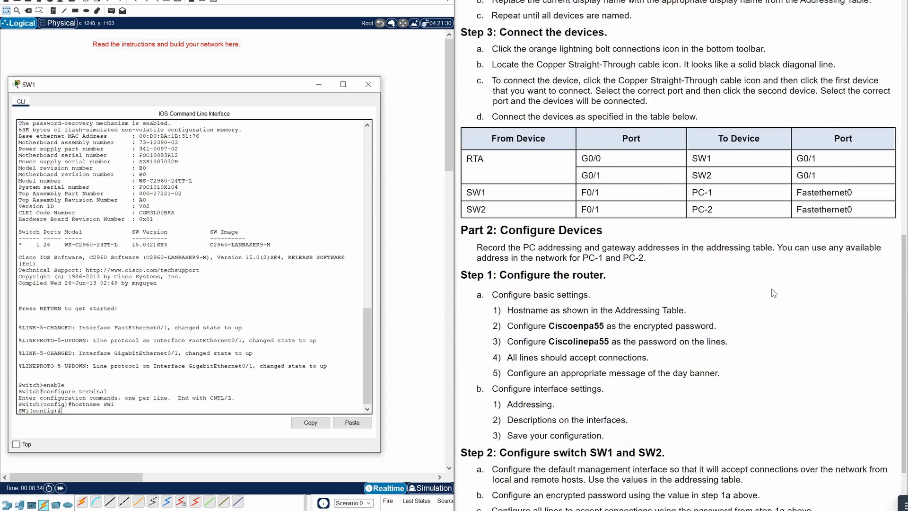
scroll(772, 285, "up", 3)
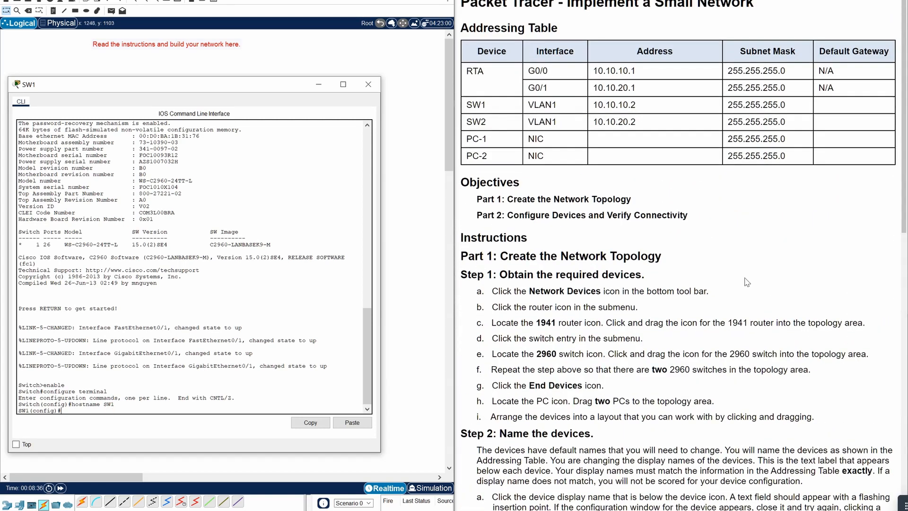
type("ip default")
key("Tab")
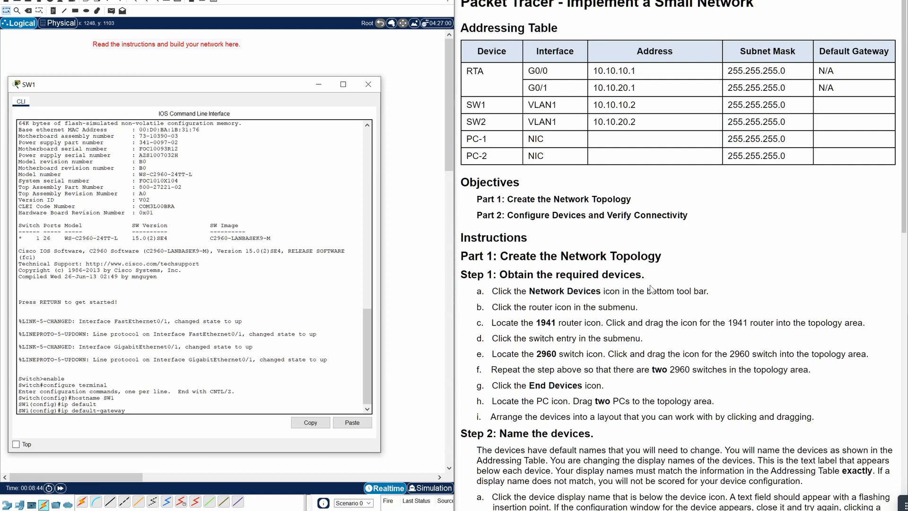
type("10.10.10.1")
key("Return")
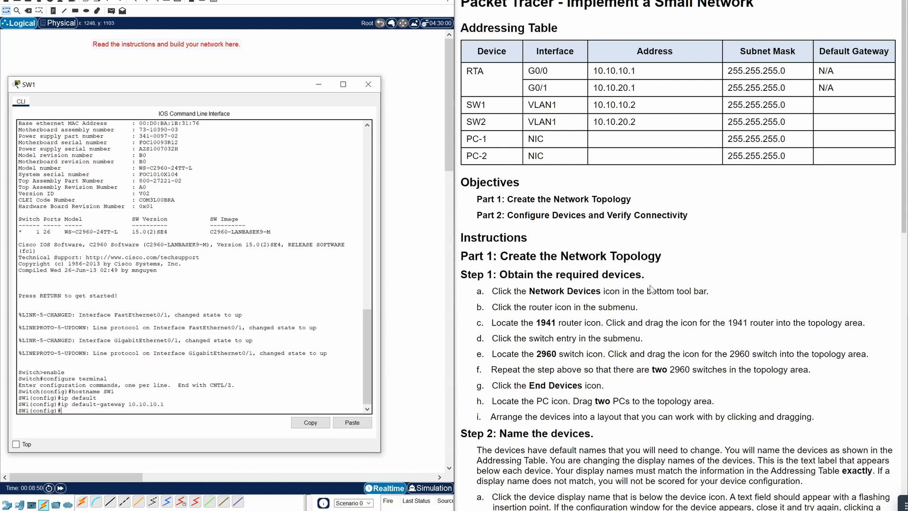
scroll(610, 305, "down", 3)
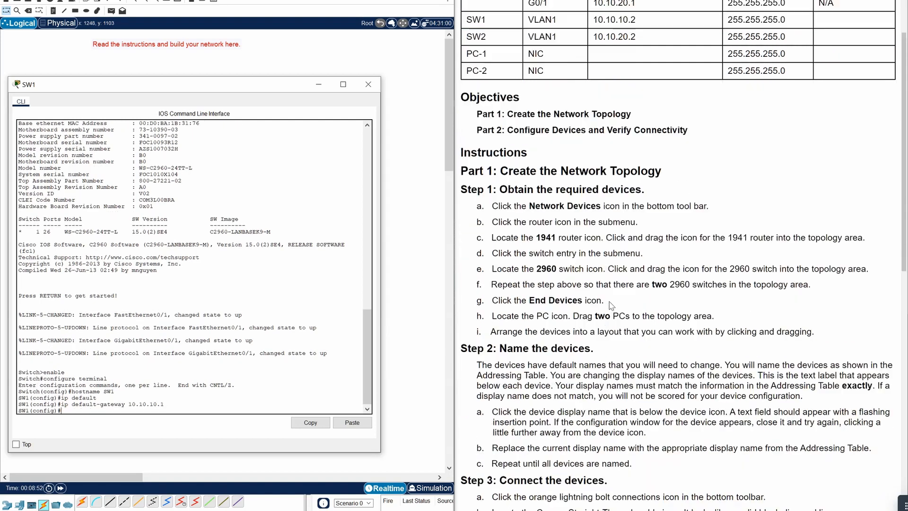
scroll(610, 305, "down", 10)
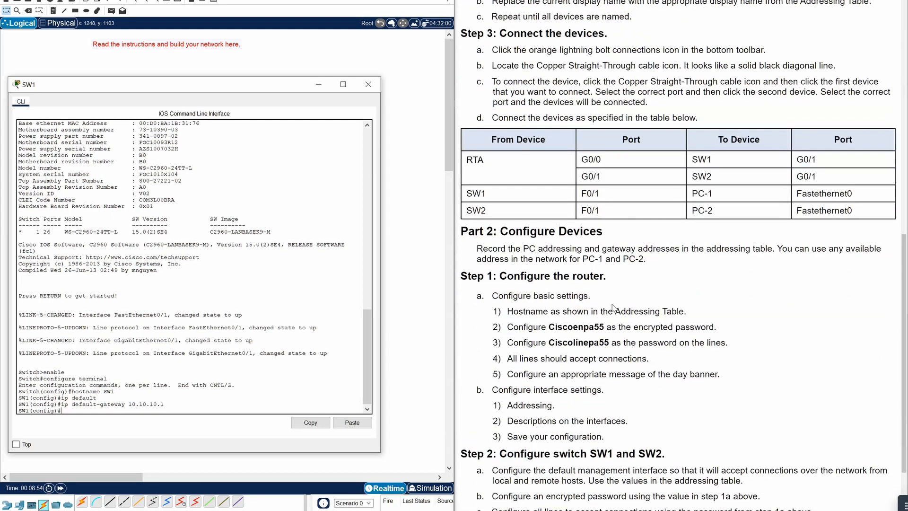
scroll(612, 307, "down", 2)
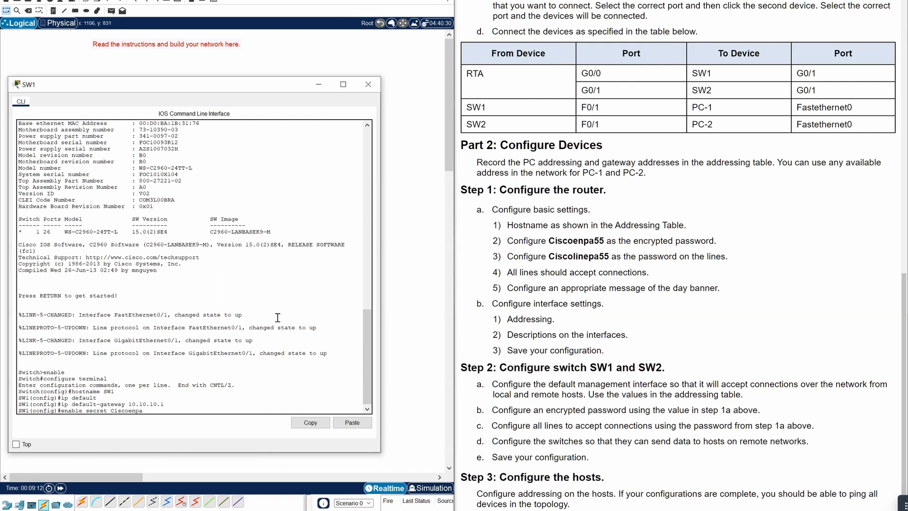
- Submit SW1's enable secret and give console line 0 the line password
type("55")
key("Return")
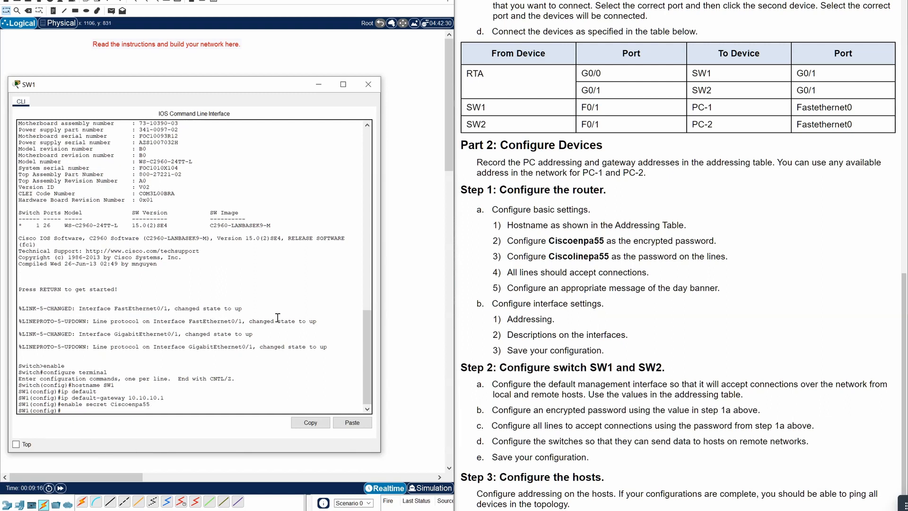
type("ling con -")
key("Return")
key("Up")
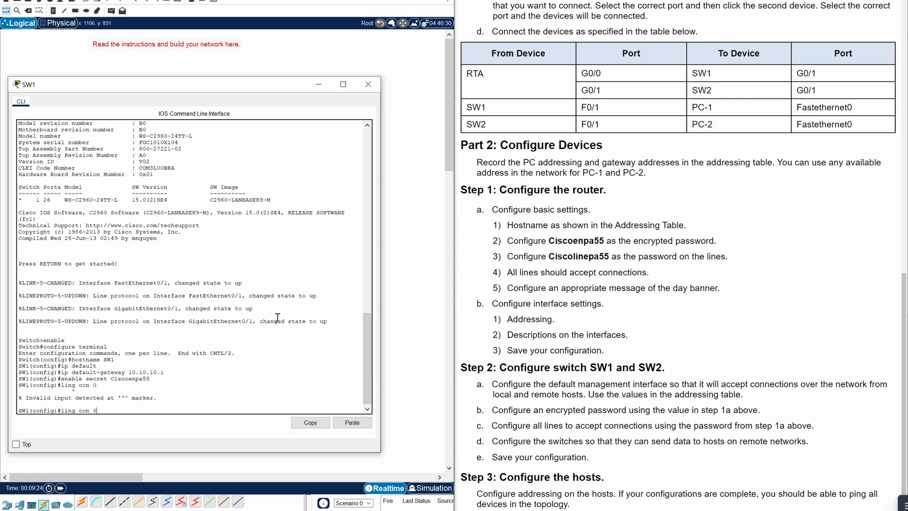
key("BackSpace")
type("e")
key("Right")
key("Return")
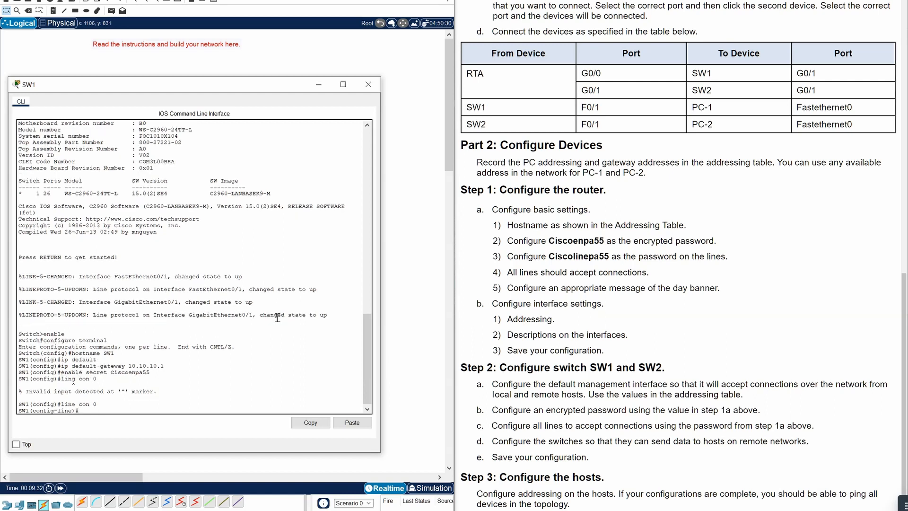
type("password Ciscl")
type("linepa55")
key("Return")
- Give vty lines 0 4 the line password and require login on them
type("e")
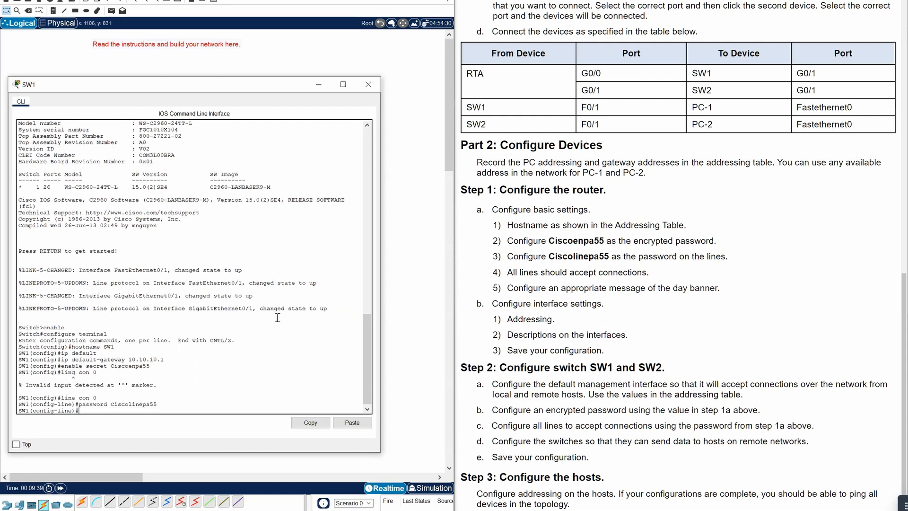
type("xit")
key("Return")
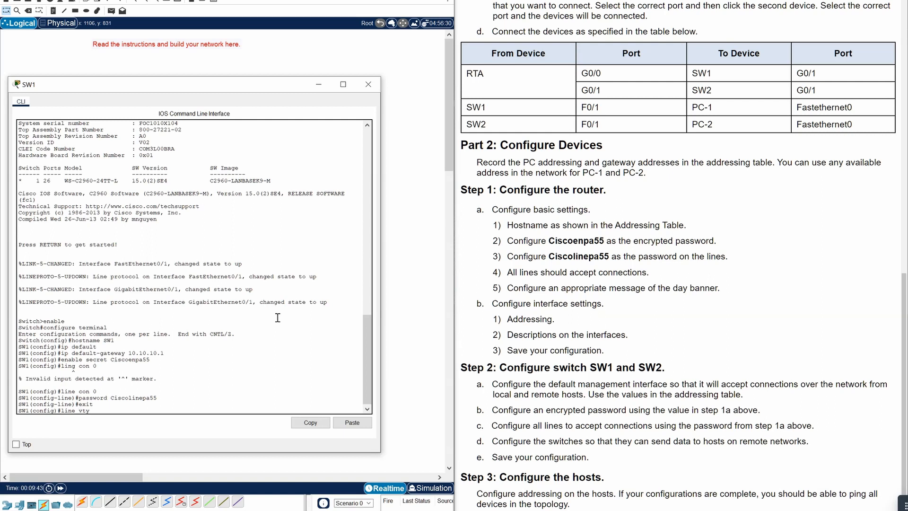
type("line vty 0 4")
key("Return")
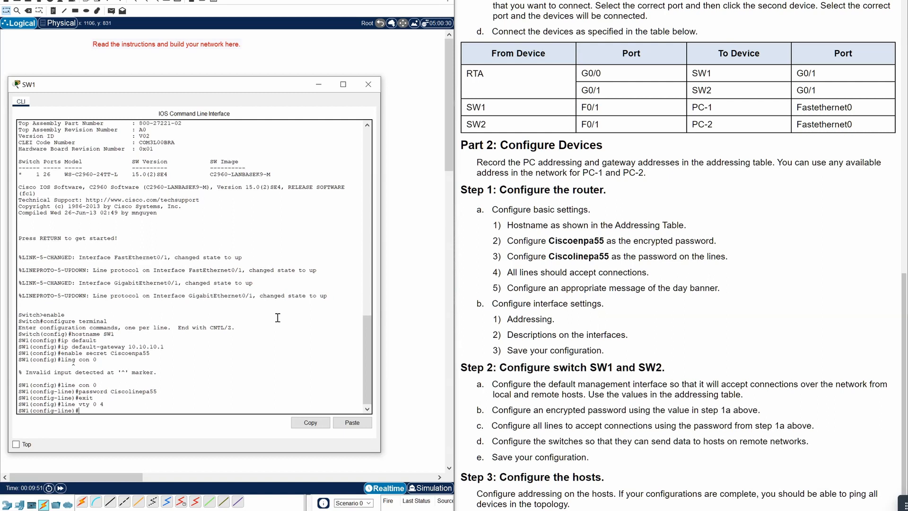
type("password Ciscolinepa55")
key("Return")
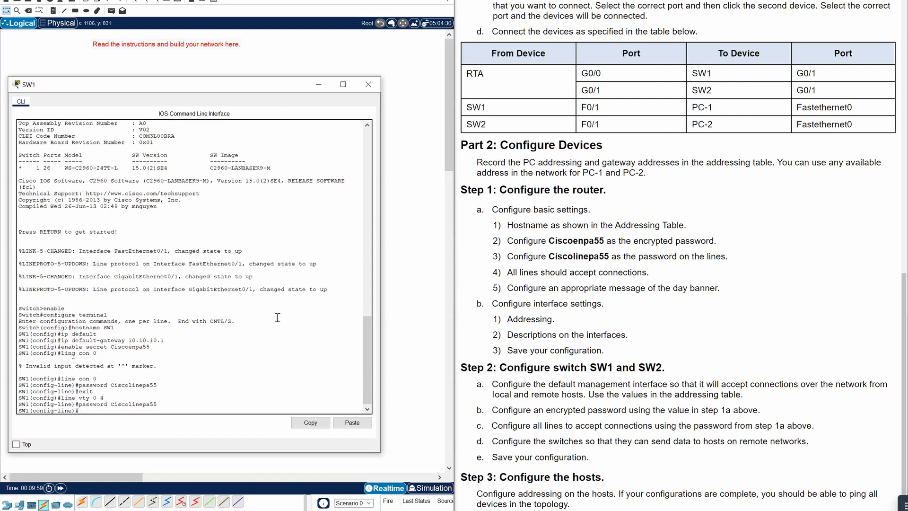
type("login")
key("Return")
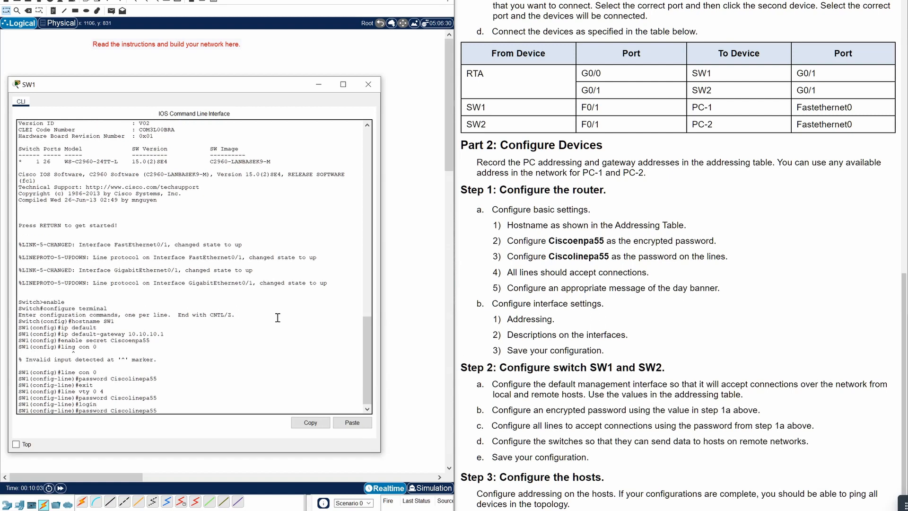
type("exit")
key("Return")
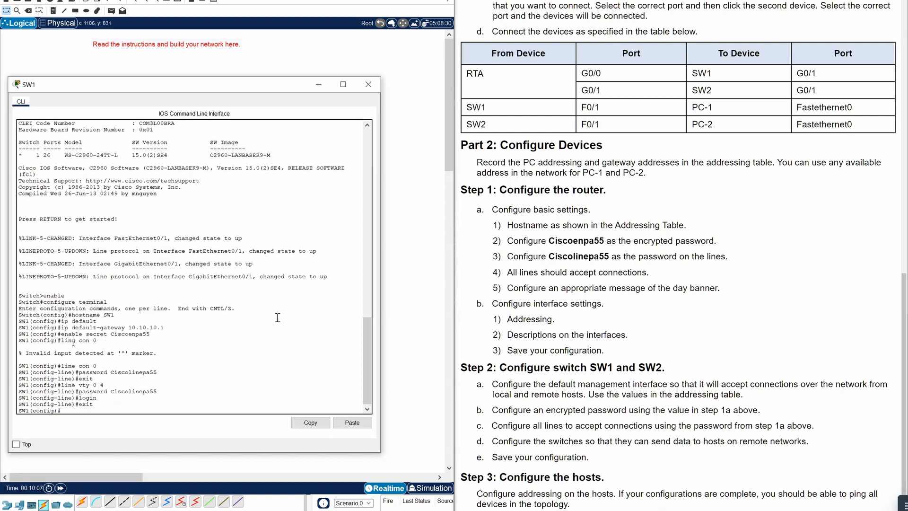
- Require login on console line 0 and return to global configuration mode
type("line con 0")
key("Return")
type("login")
key("Return")
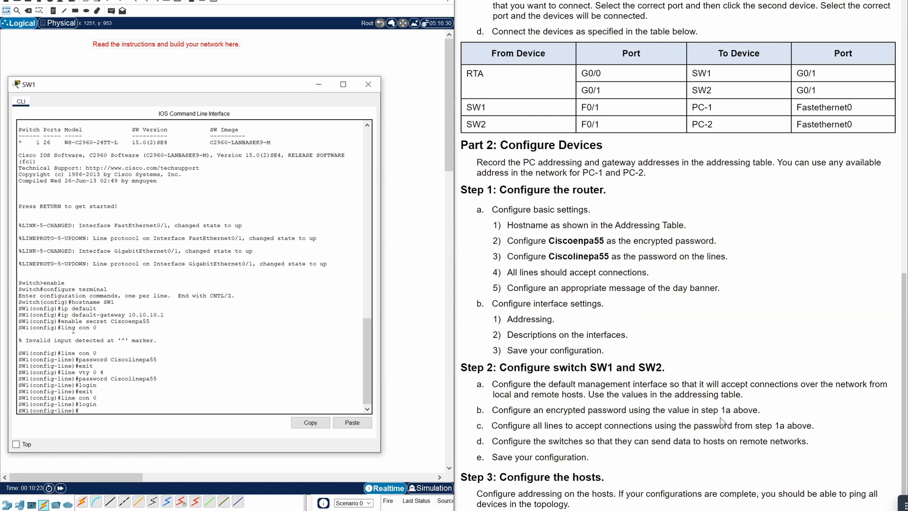
type("exit")
key("Return")
scroll(623, 188, "up", 10)
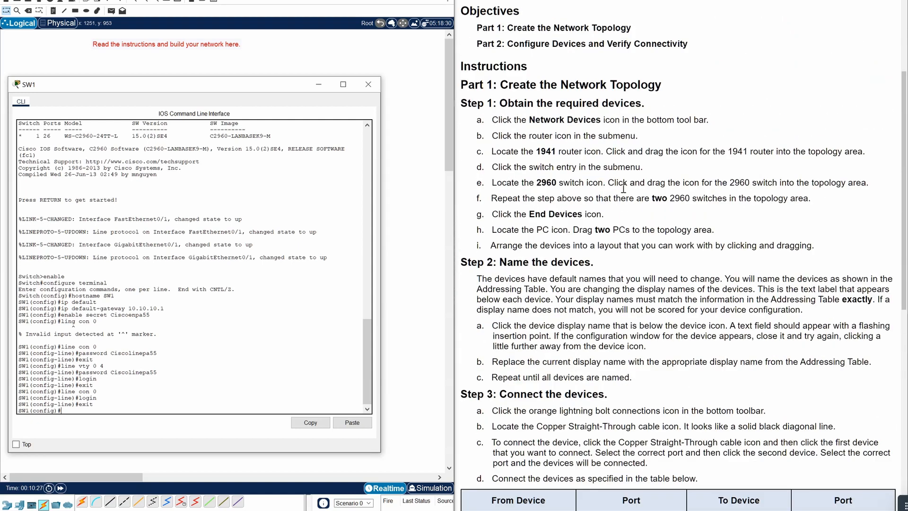
scroll(623, 188, "up", 4)
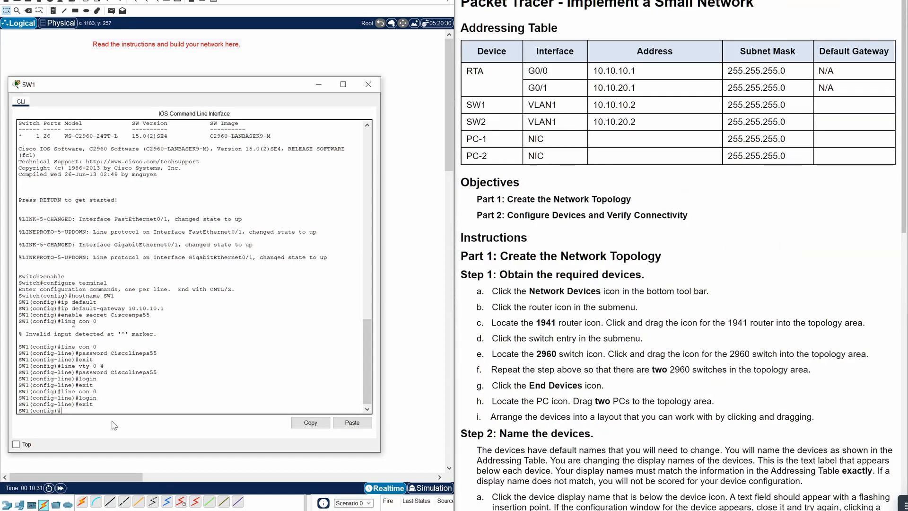
- Assign SW1's VLAN 1 interface 10.10.10.2 255.255.255.0 and bring it up
type("int vlan1")
key("Return")
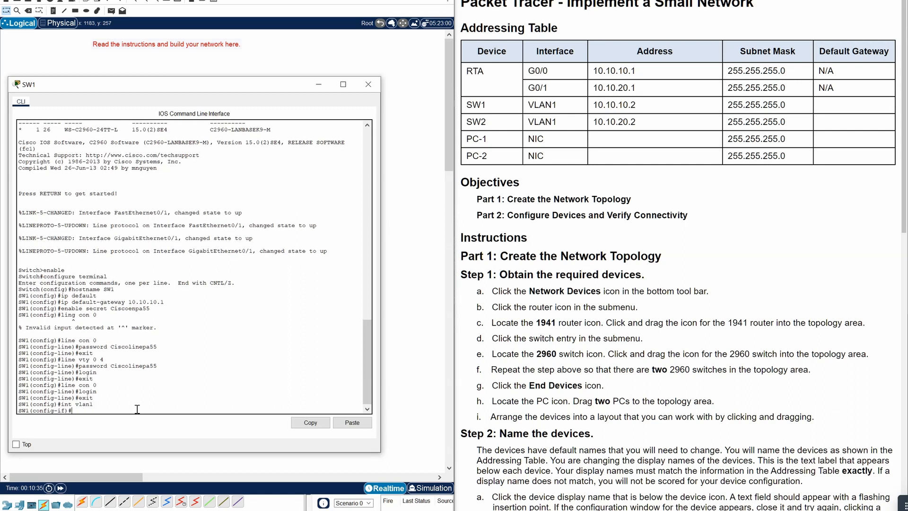
type("ip address 10.10.10.2 255.255.255.0")
key("Return")
type("no sh")
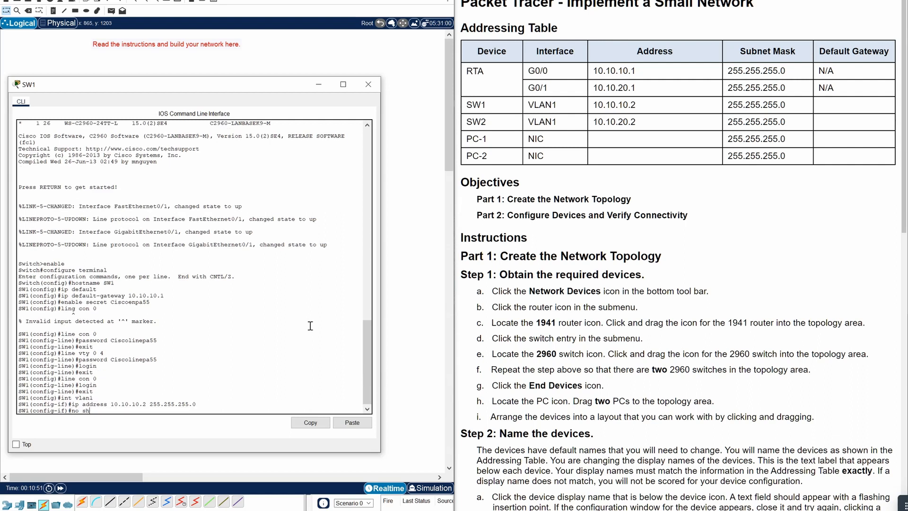
type("utdown")
key("Return")
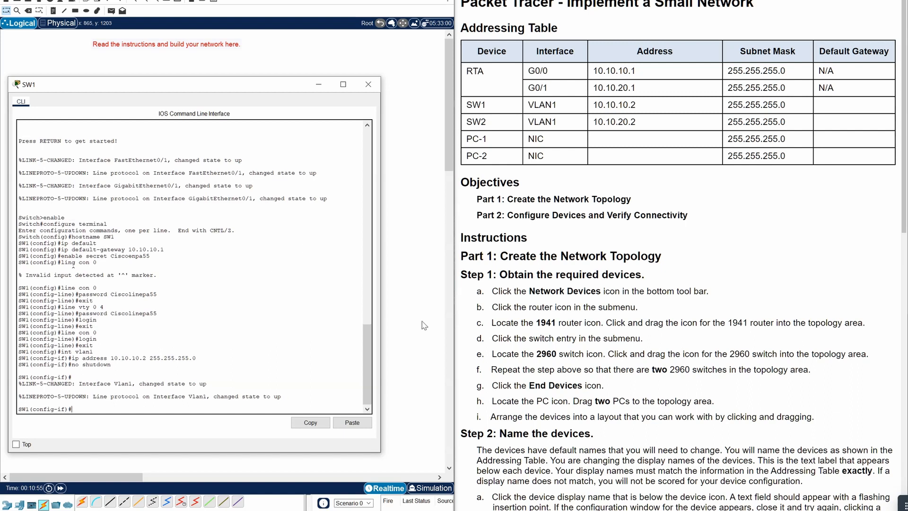
- Save SW1's running-config to startup-config
scroll(593, 312, "down", 1)
type("en")
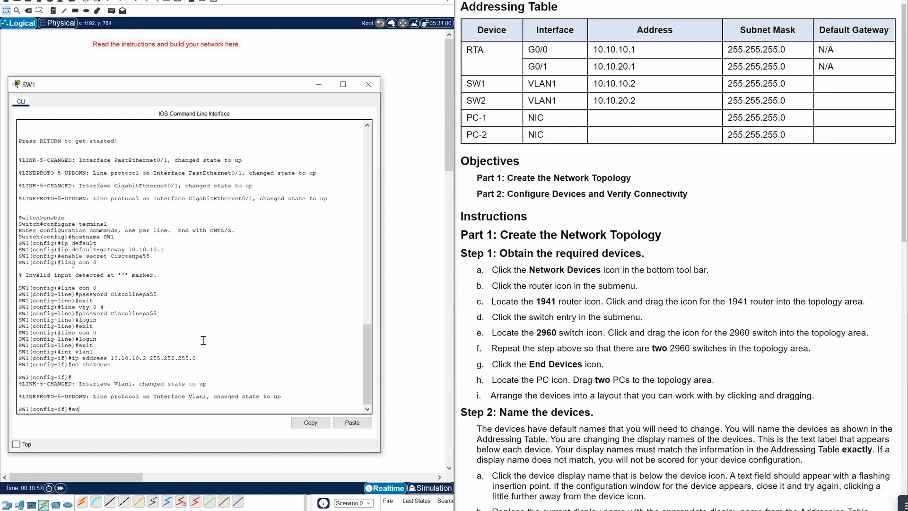
type("d")
key("Return")
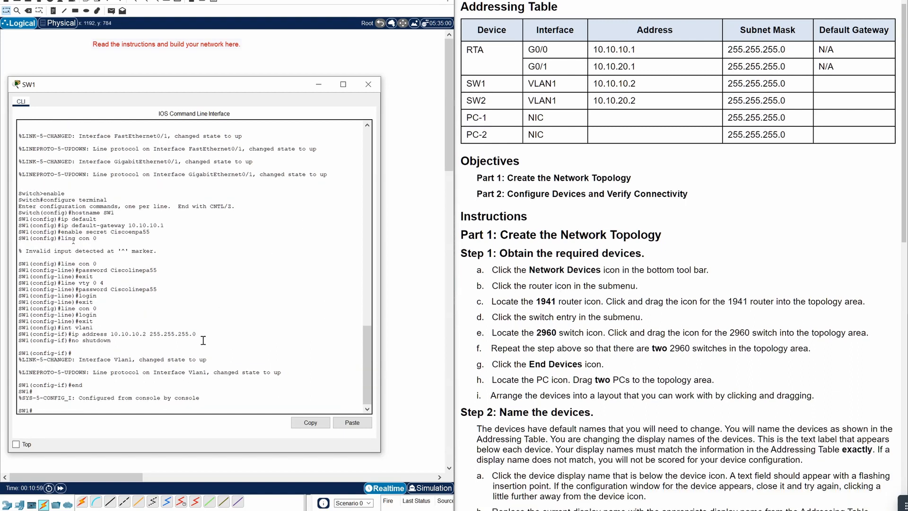
type("copy running-config startup0")
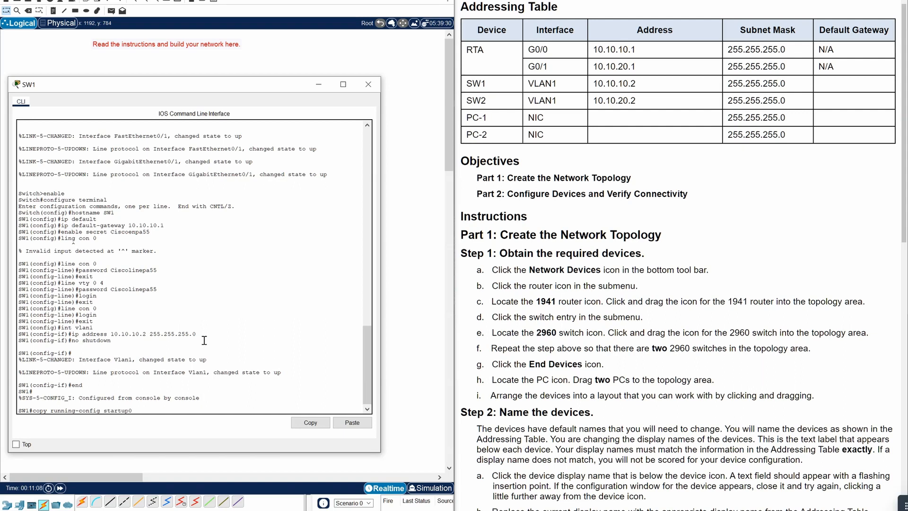
key("BackSpace")
type("-config")
key("Return")
key("Return")
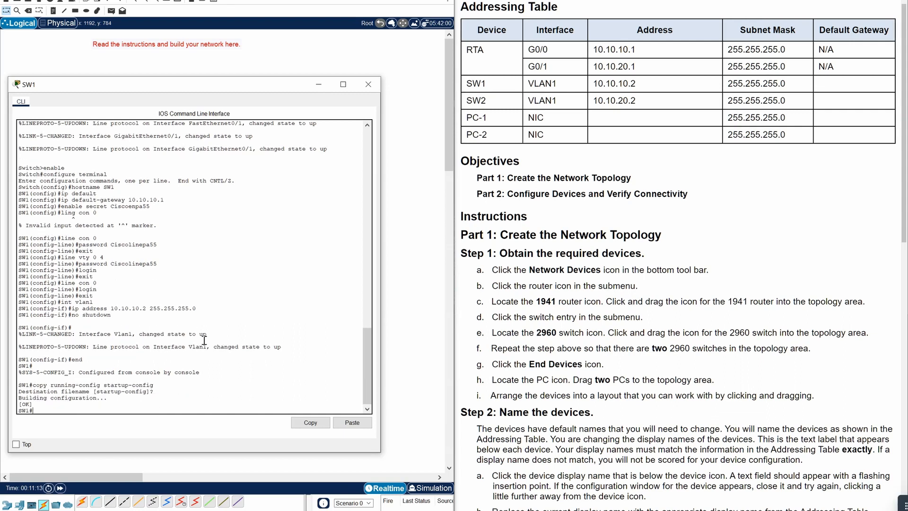
- Close SW1's window, open SW2's CLI, and enter global configuration mode
left_click(367, 84)
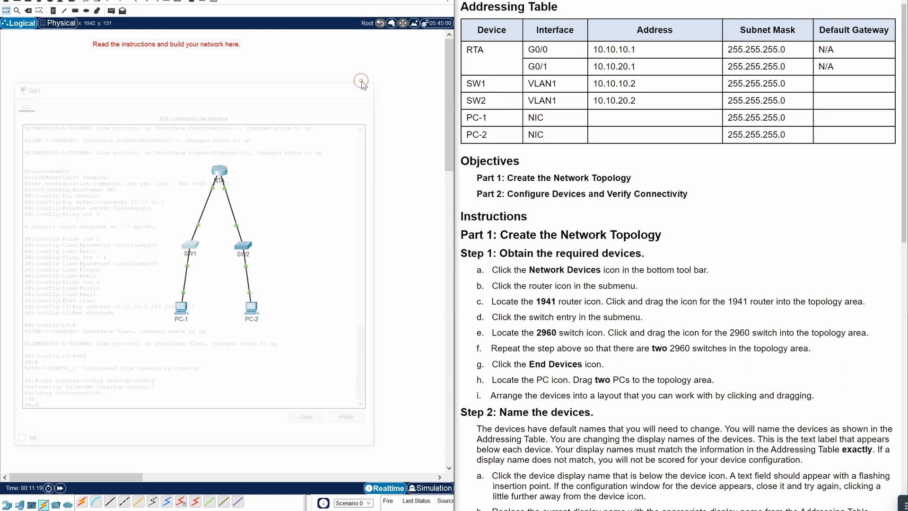
left_click(243, 250)
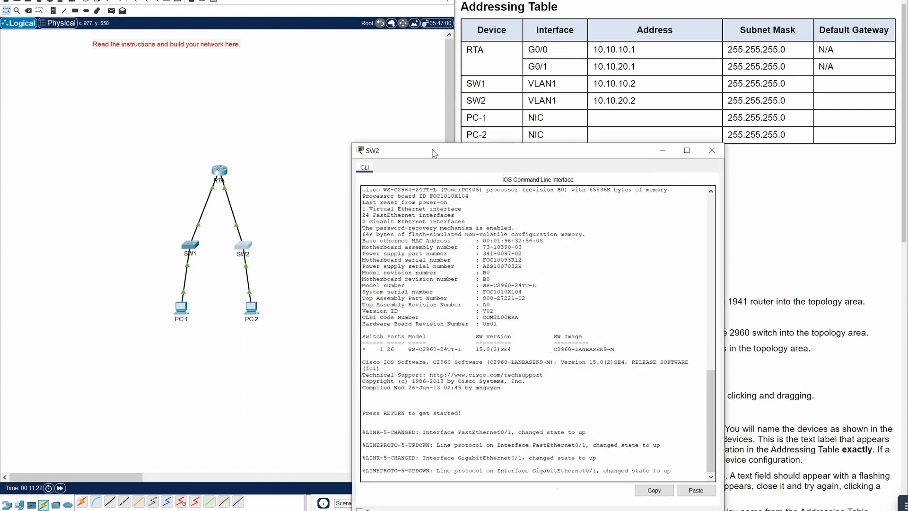
left_click_drag(434, 153, 116, 76)
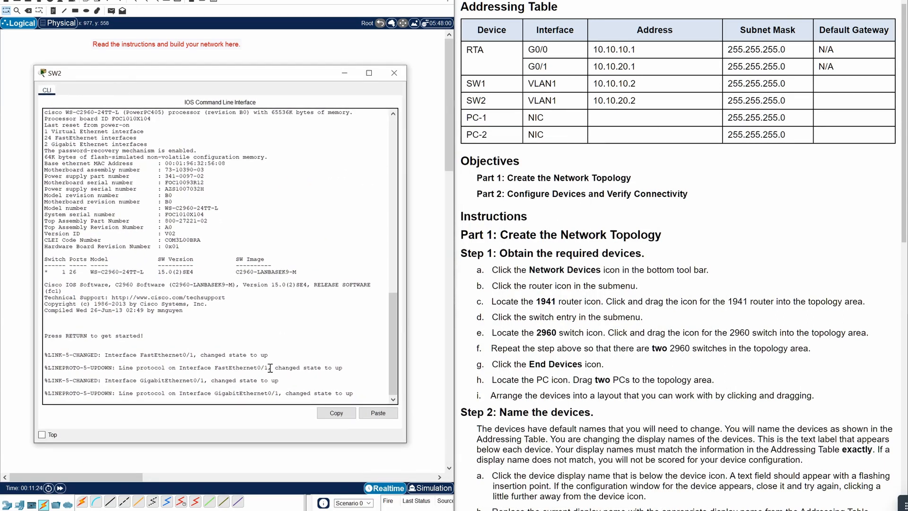
key("Return")
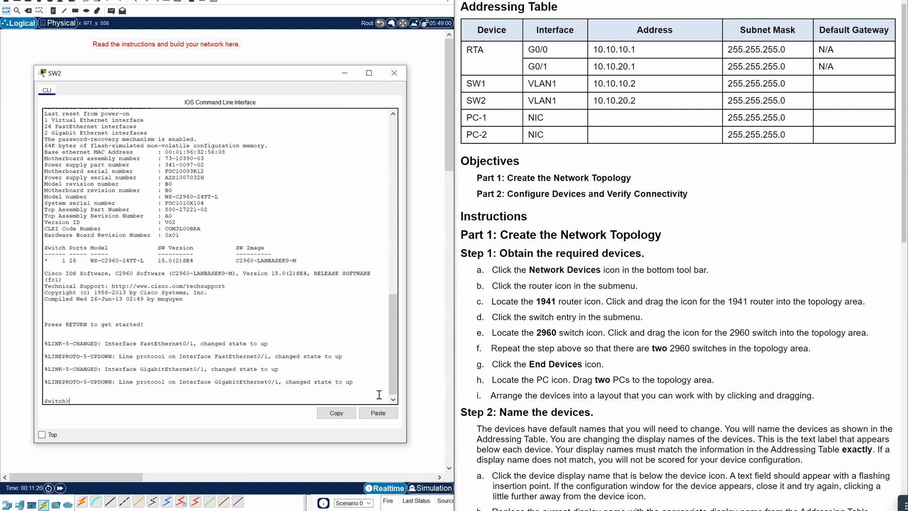
type("enable")
key("Return")
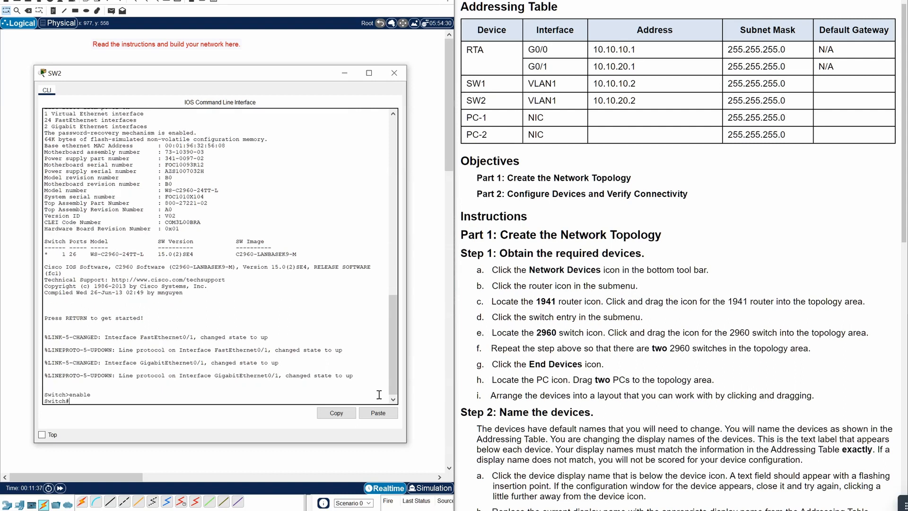
type("configure terminal")
key("Return")
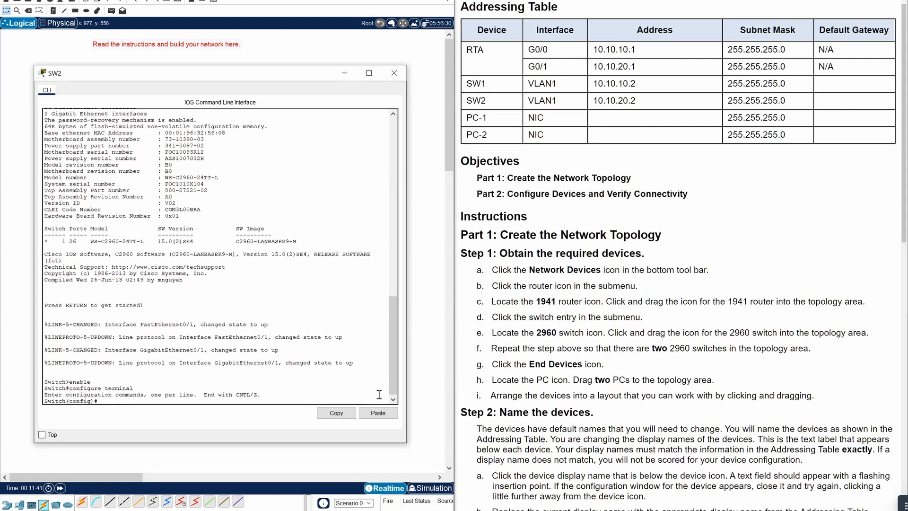
- Set SW2's hostname to SW2, default gateway 10.10.20.1, and the enable secret
type("me SW2")
key("Return")
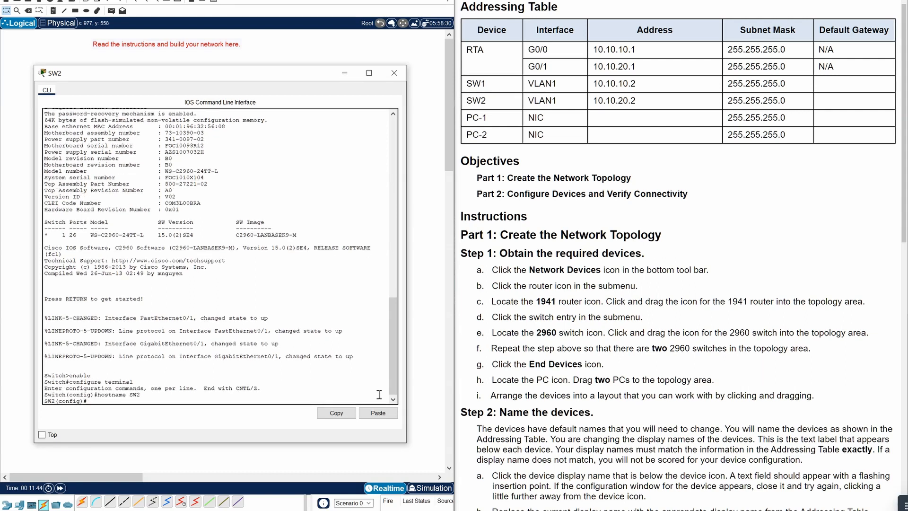
type("ip defa")
key("Tab")
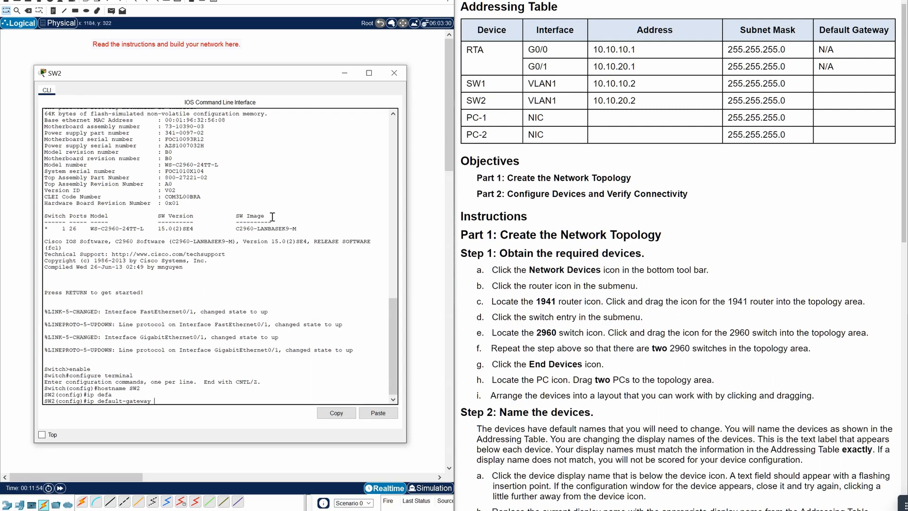
type("10.10.20.1")
key("Return")
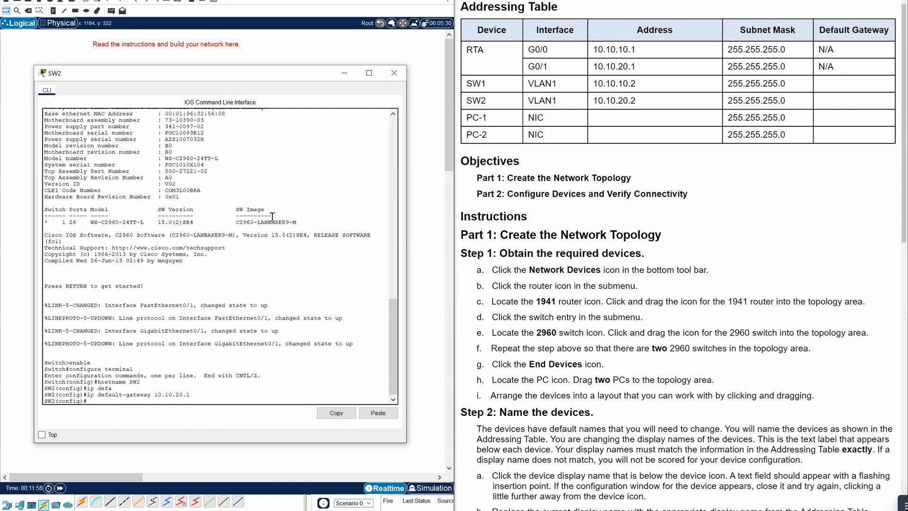
type("enabl")
type("e secret Ci")
type("scoli")
type("npa55")
key("Return")
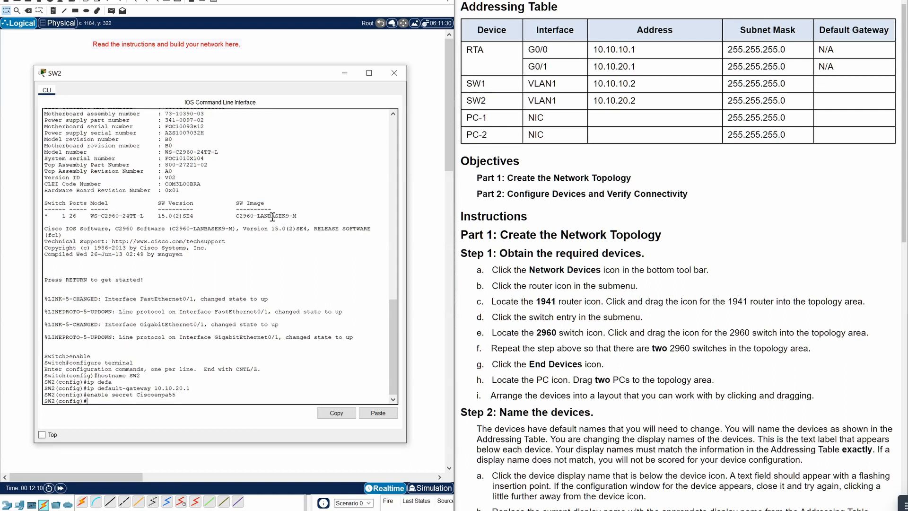
- Give SW2's console line 0 the line password and require login
type("line con 0")
key("Return")
type("password")
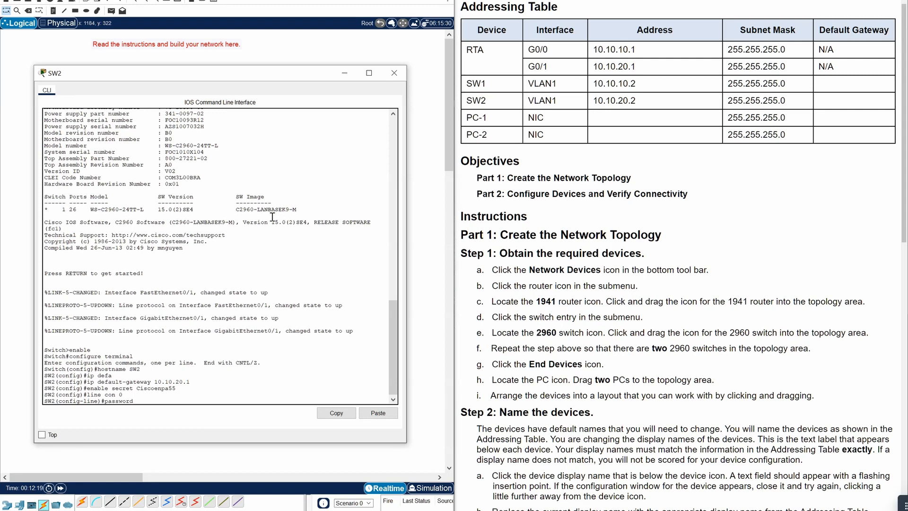
type(" Ciscolinepa55")
key("Return")
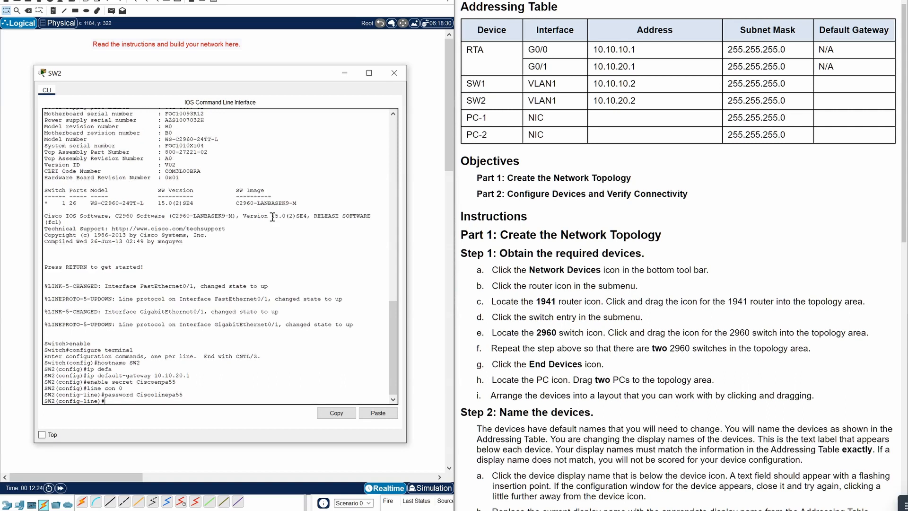
type("login")
key("Return")
type("exit")
key("Return")
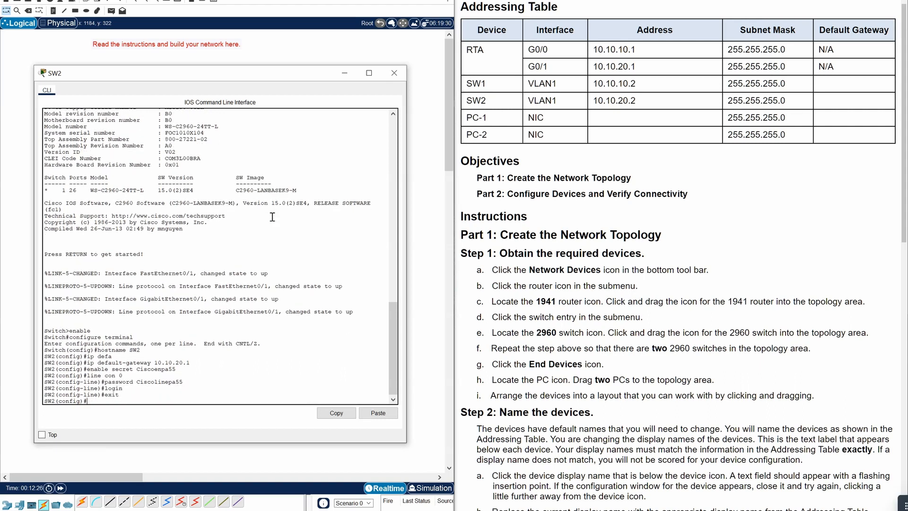
- Give SW2's vty lines 0 4 the line password and require login
type("line vty 0 4")
key("Return")
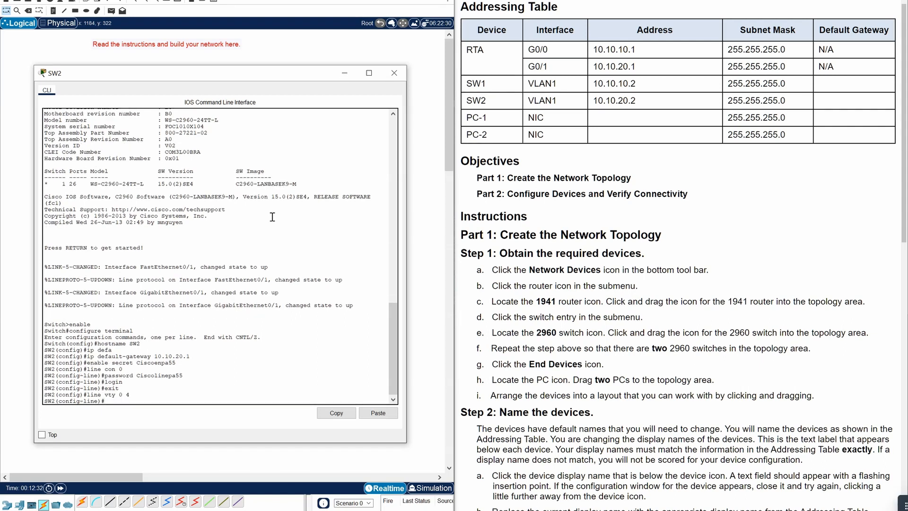
type("password Ciscolinepa55")
key("Return")
type("l")
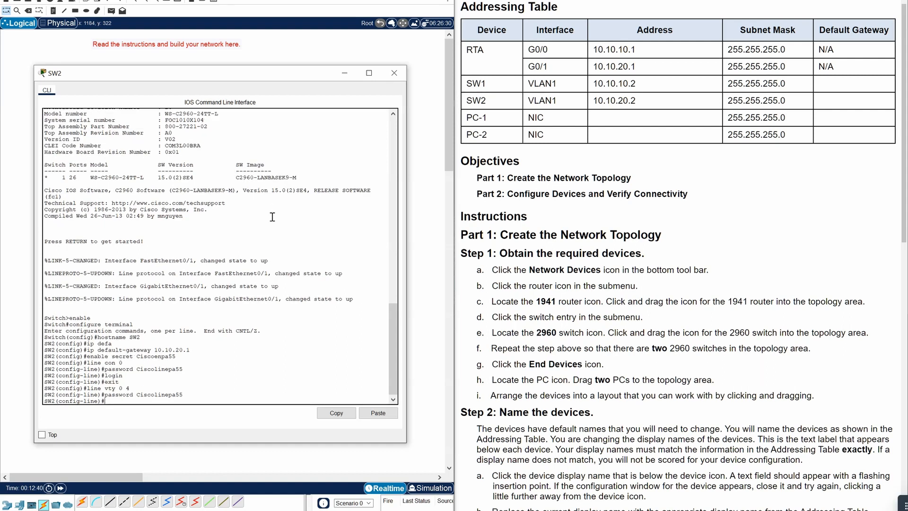
type("ogin")
key("Return")
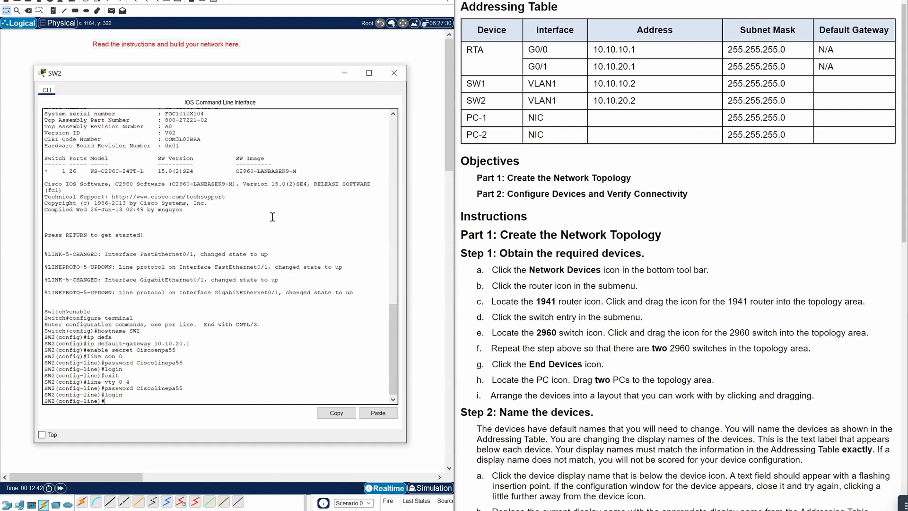
type("exit")
key("Return")
- Assign SW2's VLAN1 interface 10.10.20.2 255.255.255.0 and bring it up
type("ip")
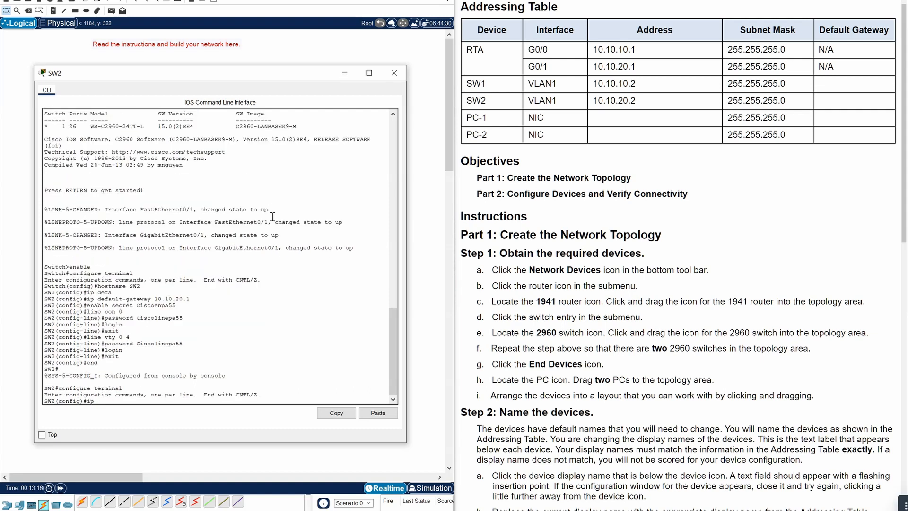
type("int")
type("vlan1")
key("Return")
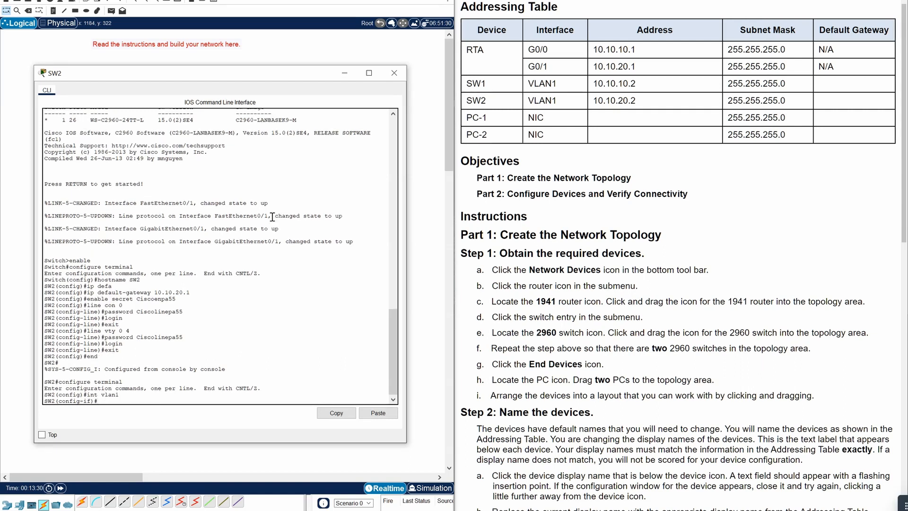
type("ipa")
key("BackSpace")
type("address 10.10.20.2 255.255.255.0")
key("Return")
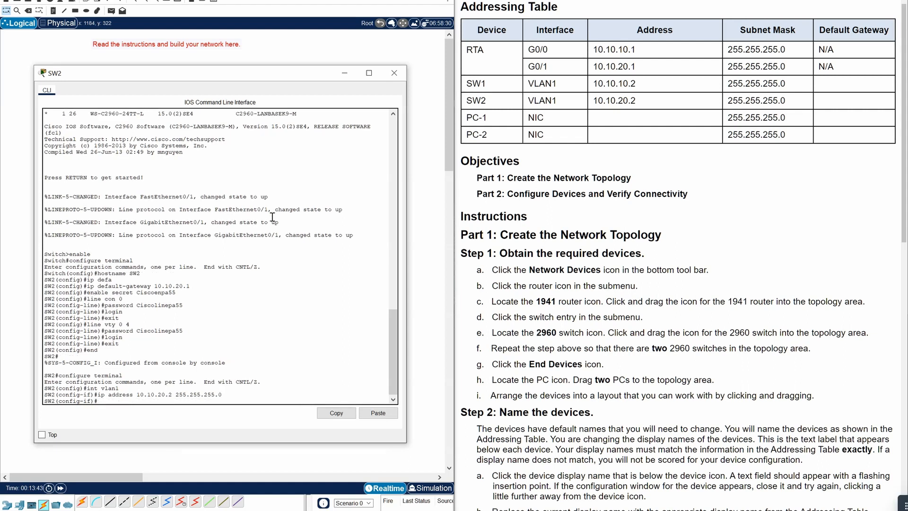
type("no shutdown")
key("Return")
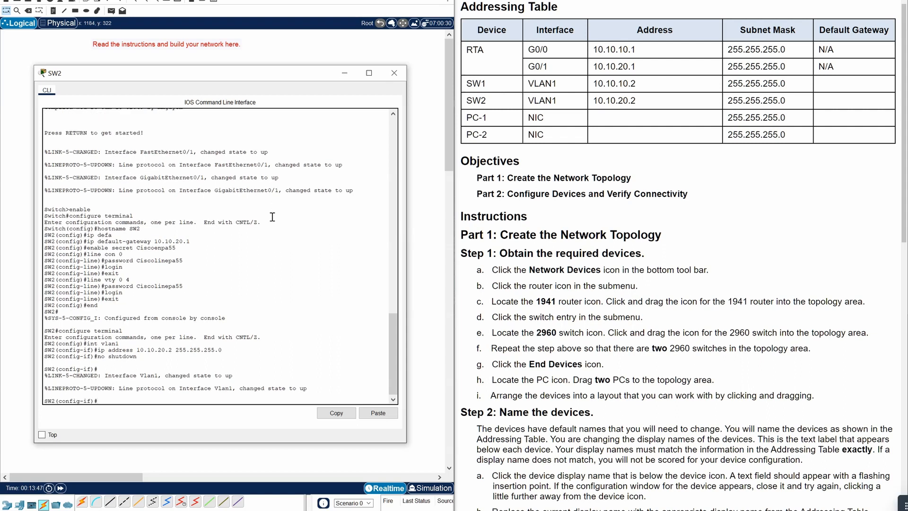
- Save SW2's running-config to startup-config and close its console window
type("end")
key("Return")
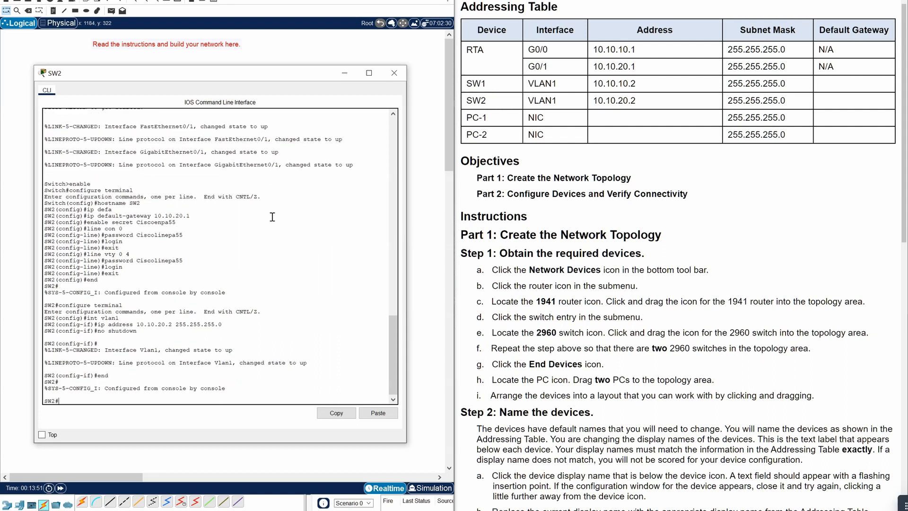
type("copy running")
type("-config startup")
type("0")
type("co")
key("BackSpace")
key("BackSpace")
type("-config")
key("Return")
key("Return")
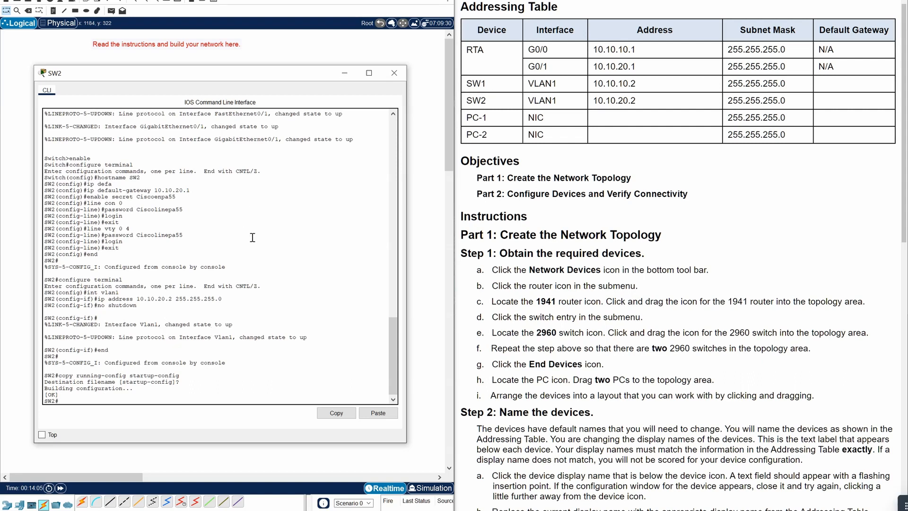
left_click(394, 73)
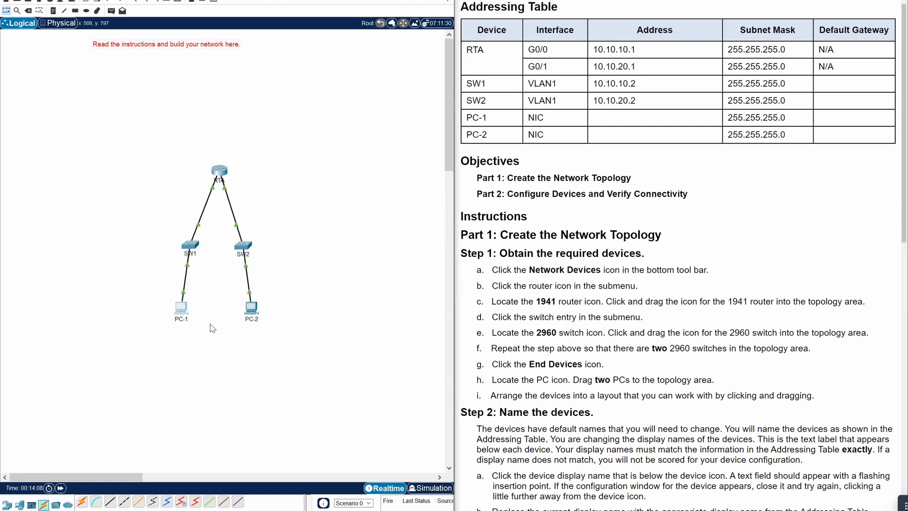
- Open PC-1's IP Configuration and enter IPv4 address 10.10.10.10
left_click(181, 309)
left_click_drag(502, 155, 209, 108)
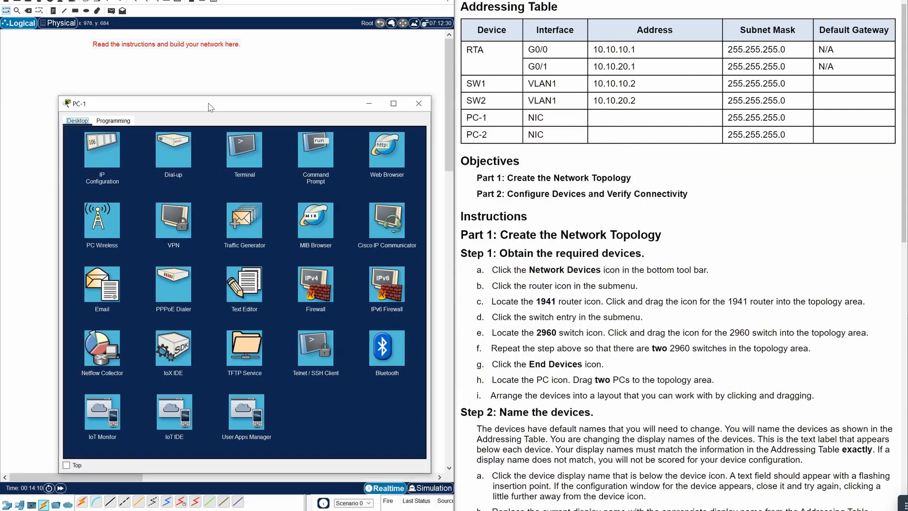
left_click_drag(265, 108, 228, 77)
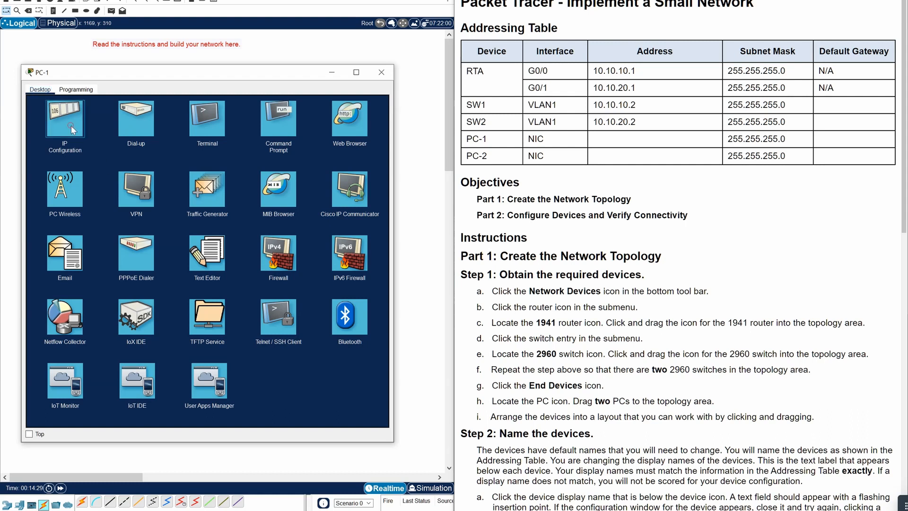
left_click(71, 126)
left_click(164, 148)
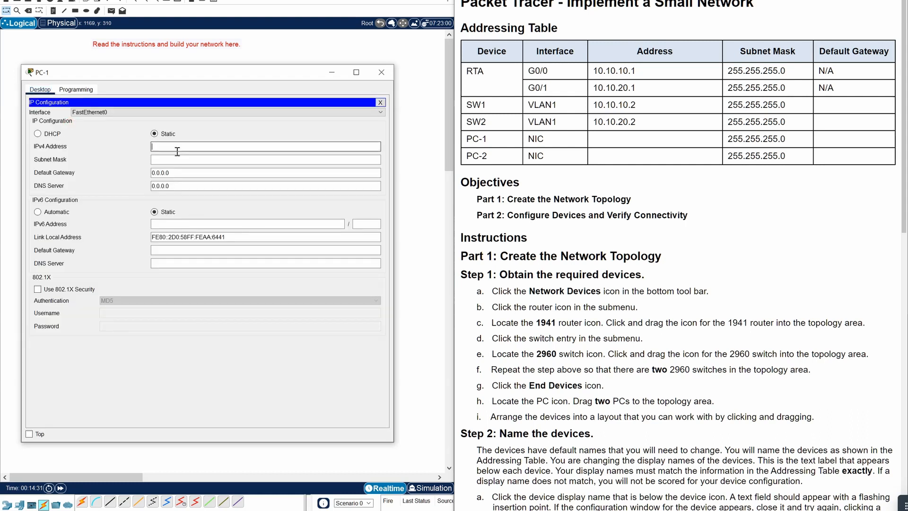
type("10.10.10.40")
- Set PC-1's subnet mask to 255.255.255.0 and default gateway to 10.10.10.1, then close the window
left_click(185, 160)
key("BackSpace")
key("BackSpace")
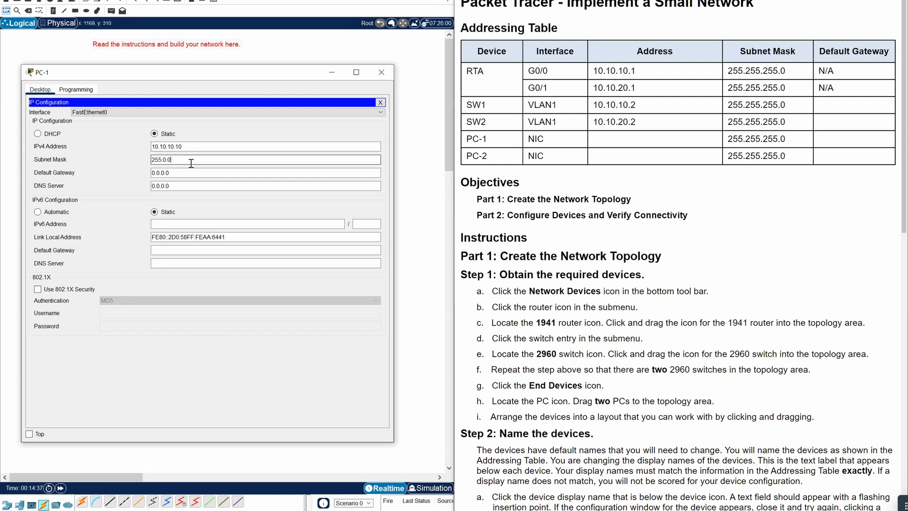
key("BackSpace")
key("BackSpace")
key("BackSpace")
type("255.255")
left_click_drag(184, 173, 136, 181)
key("BackSpace")
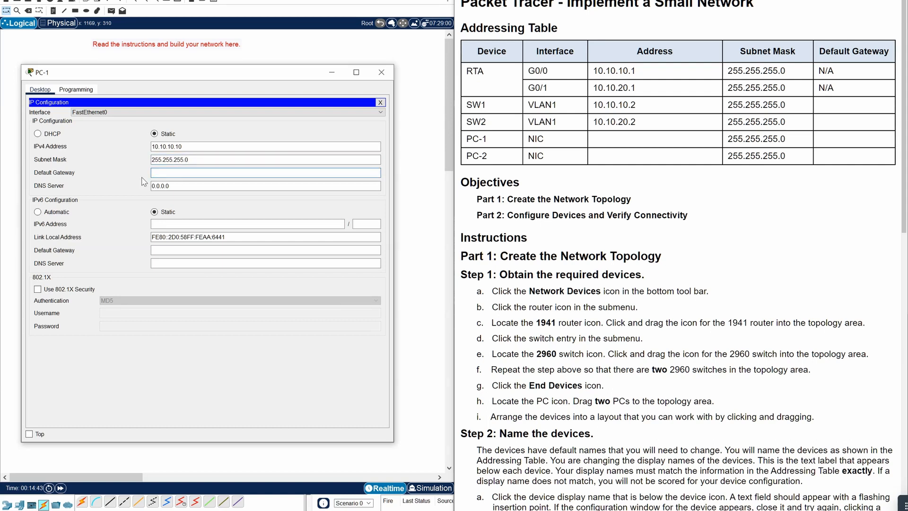
type("10.10.10.1")
left_click(381, 71)
- Open PC-2's IP Configuration and enter IPv4 address 10.10.20.10
left_click(251, 307)
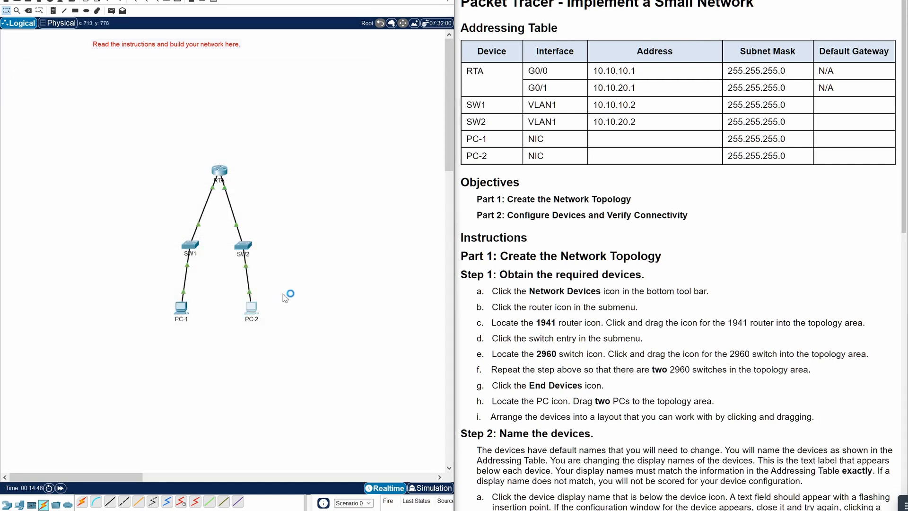
left_click_drag(448, 151, 152, 72)
left_click(96, 119)
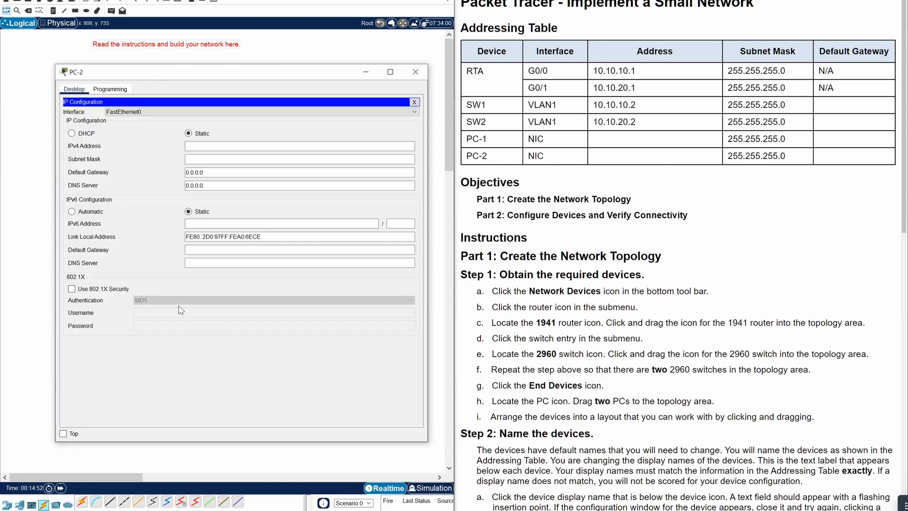
left_click(216, 145)
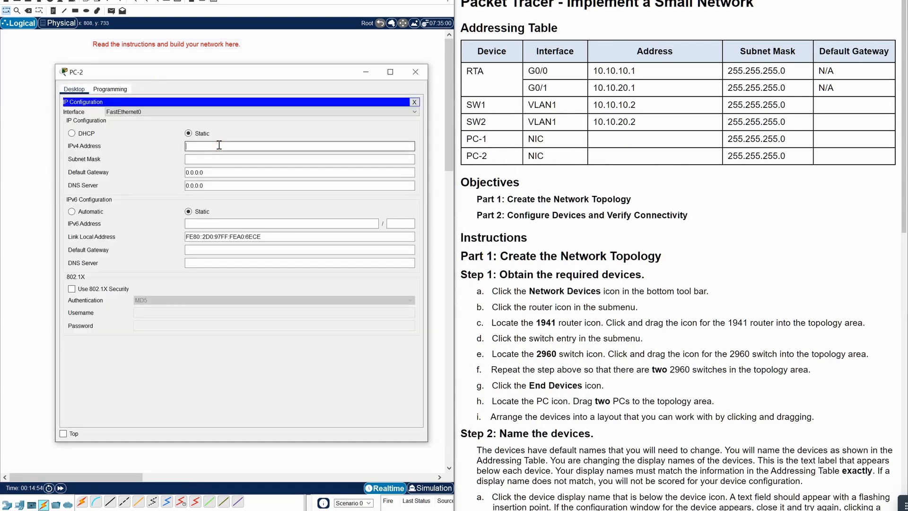
type("10.10.20.10")
- Set PC-2's subnet mask to 255.255.255.0 and default gateway to 10.10.20.1, then close the window
left_click(205, 160)
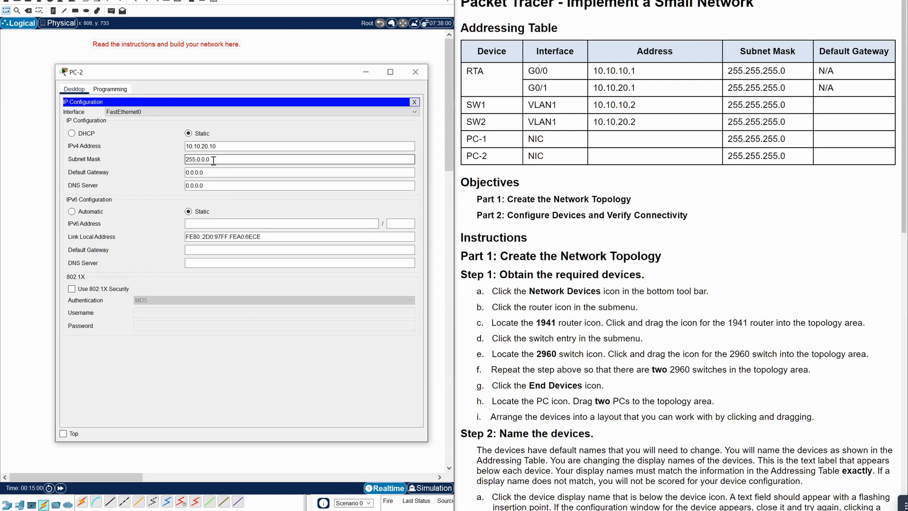
key("BackSpace")
key("BackSpace")
key("BackSpace")
key("BackSpace")
type("255.")
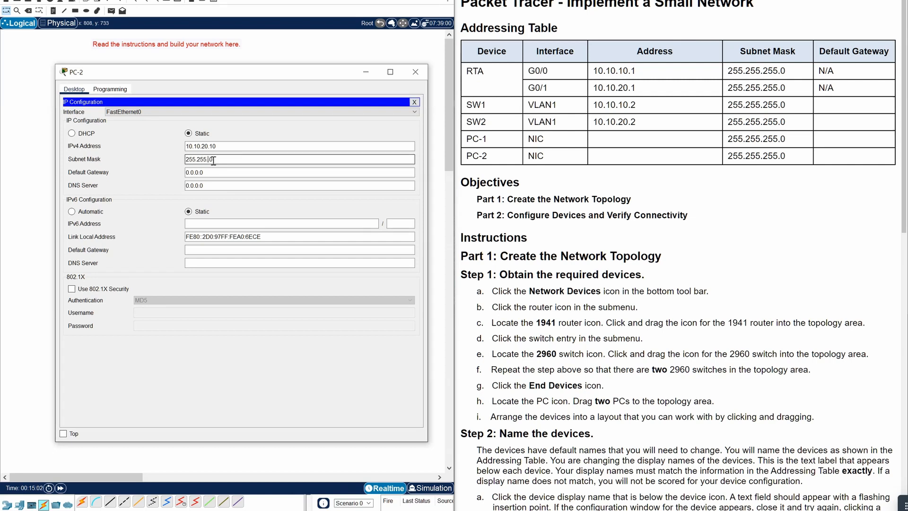
type("255.")
left_click(222, 172)
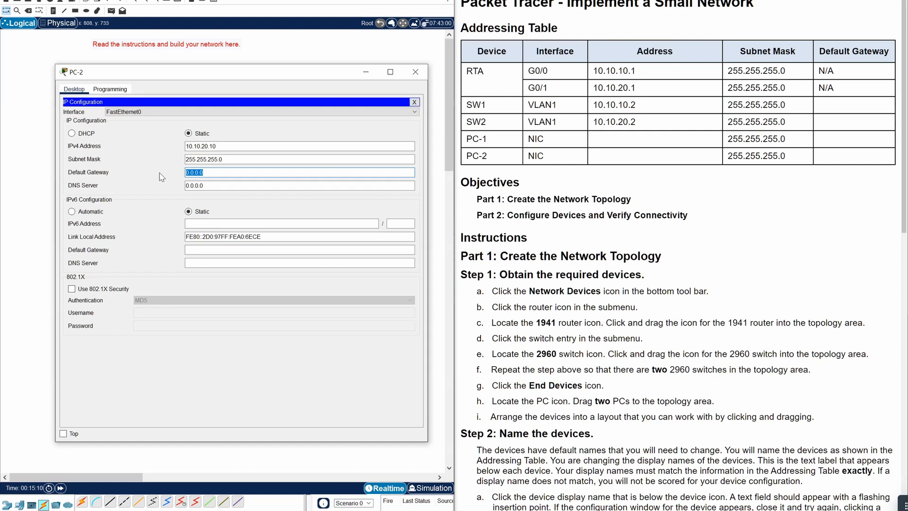
type("10.10.20.1")
left_click(412, 72)
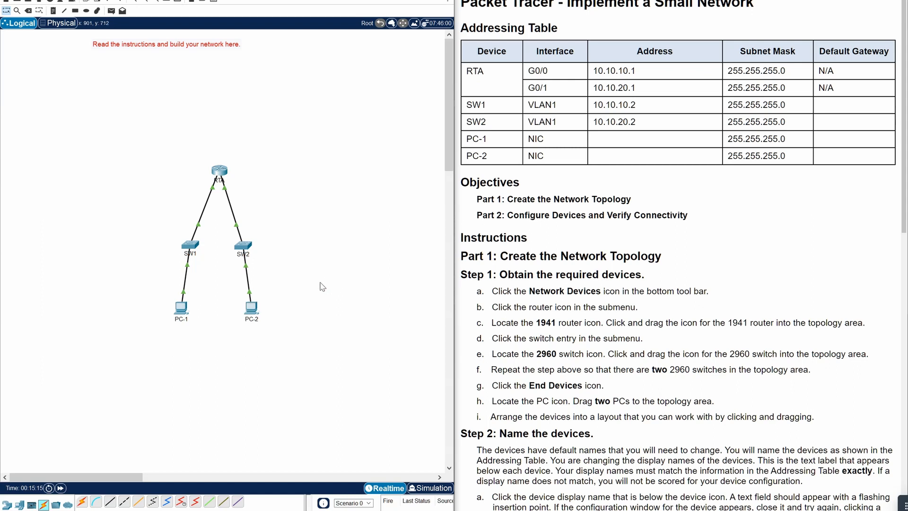
- Run 'ping 10.10.20.10' from PC-1's command prompt, getting 3 of 4 replies, then close PC-1
left_click(181, 307)
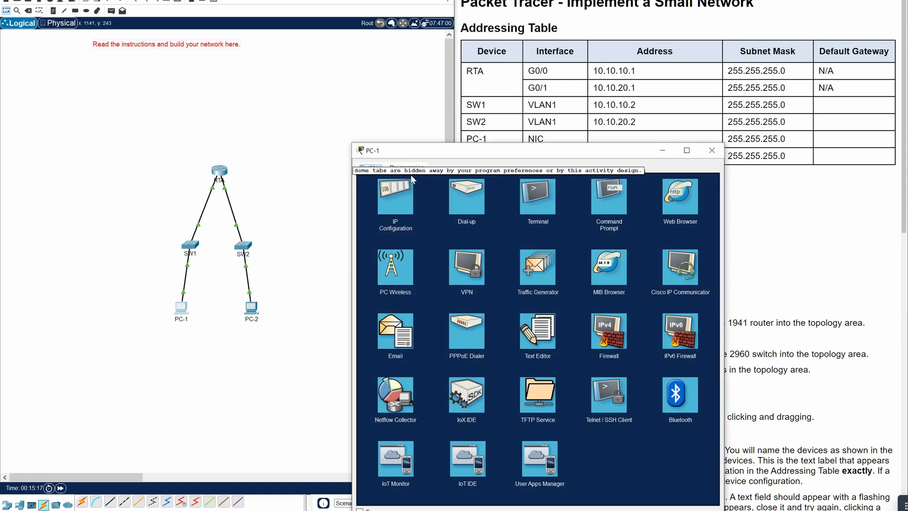
left_click_drag(472, 151, 161, 71)
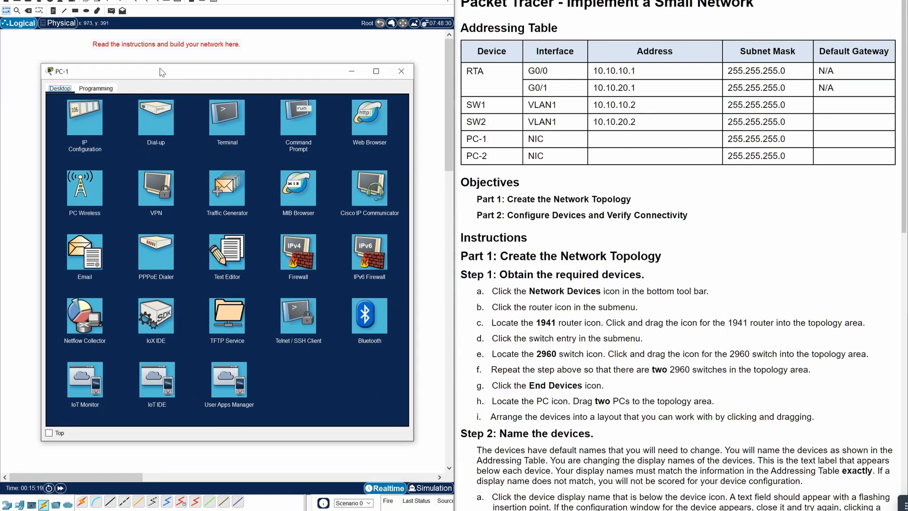
left_click(304, 128)
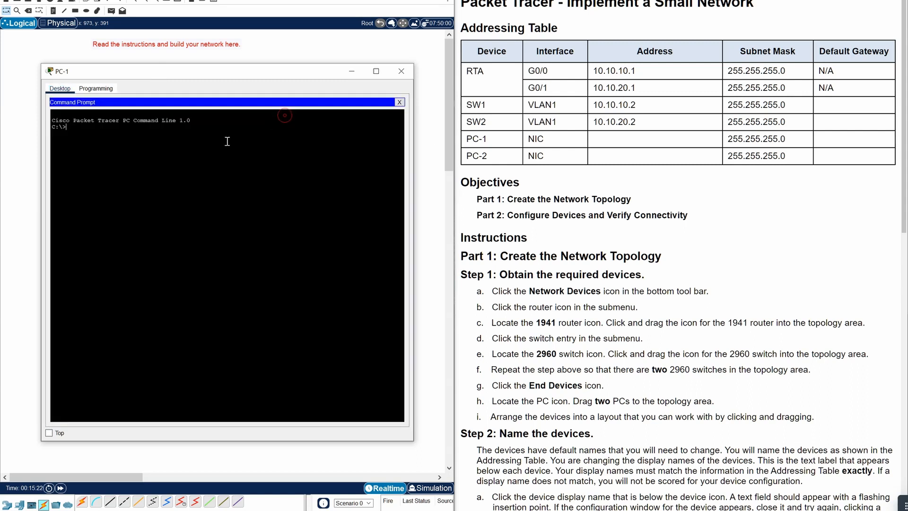
left_click(207, 173)
type("ping 10.10.20.10")
key("Return")
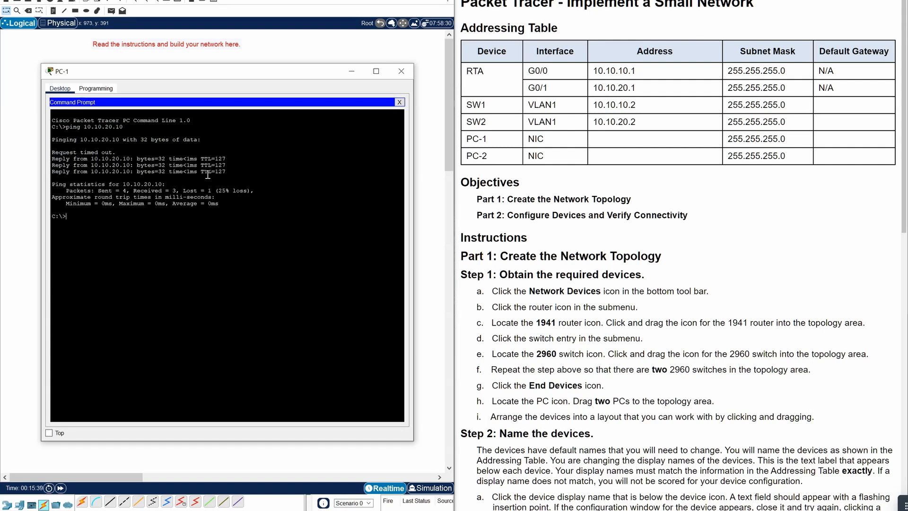
left_click_drag(201, 71, 430, 44)
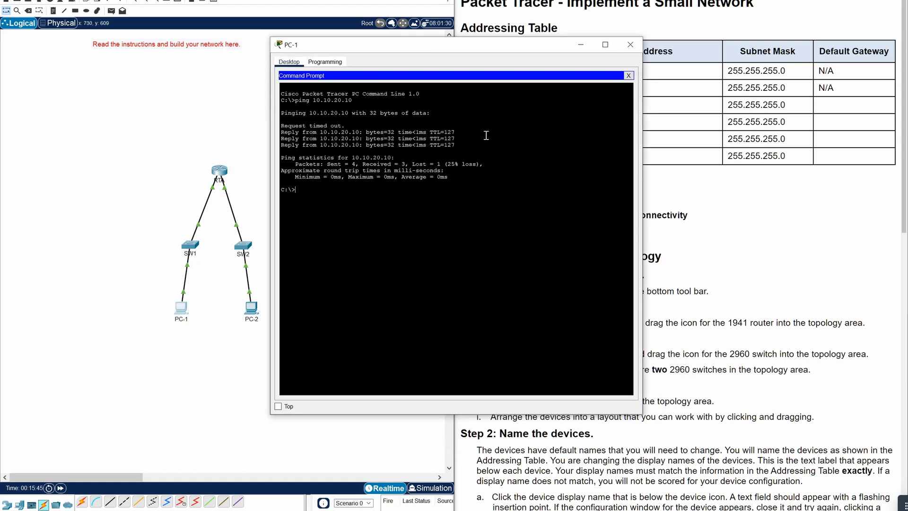
left_click(630, 45)
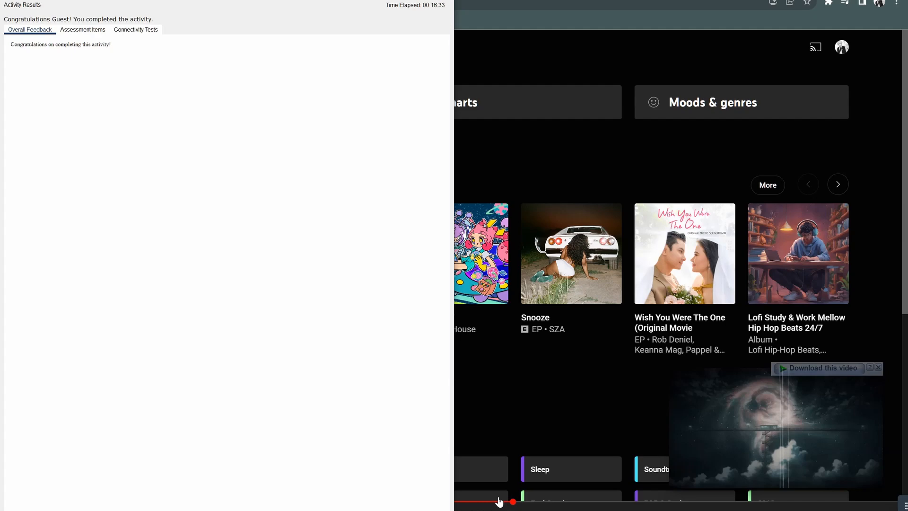
- Review the Assessment Items results, confirming every item correct with a 49/49 score
left_click(83, 29)
left_click(840, 0)
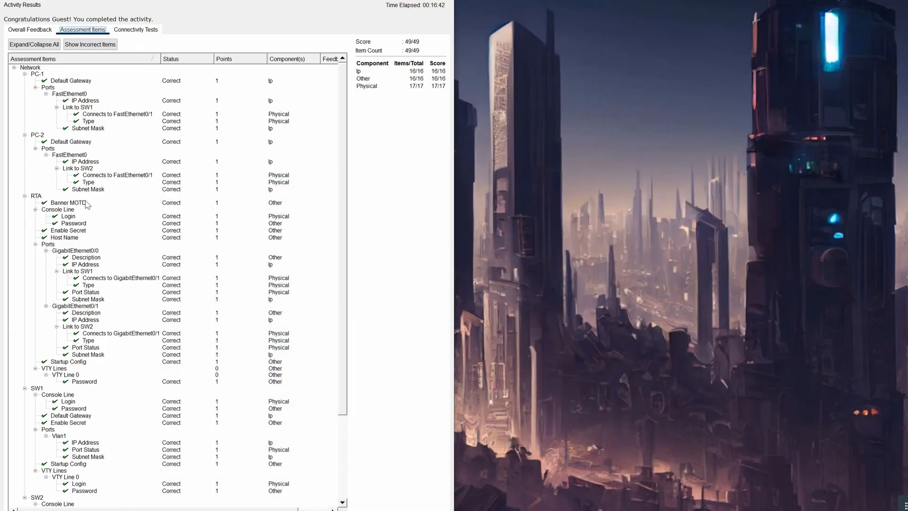
scroll(86, 205, "down", 5)
scroll(66, 331, "up", 4)
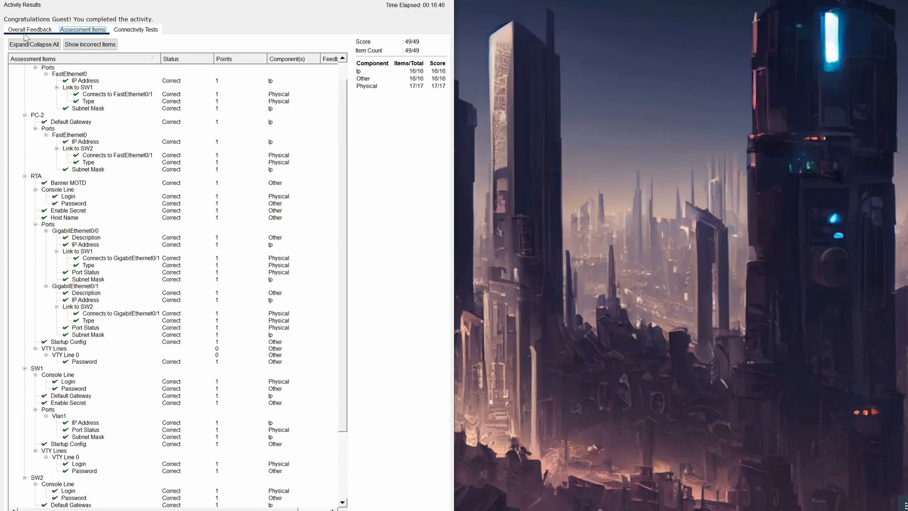